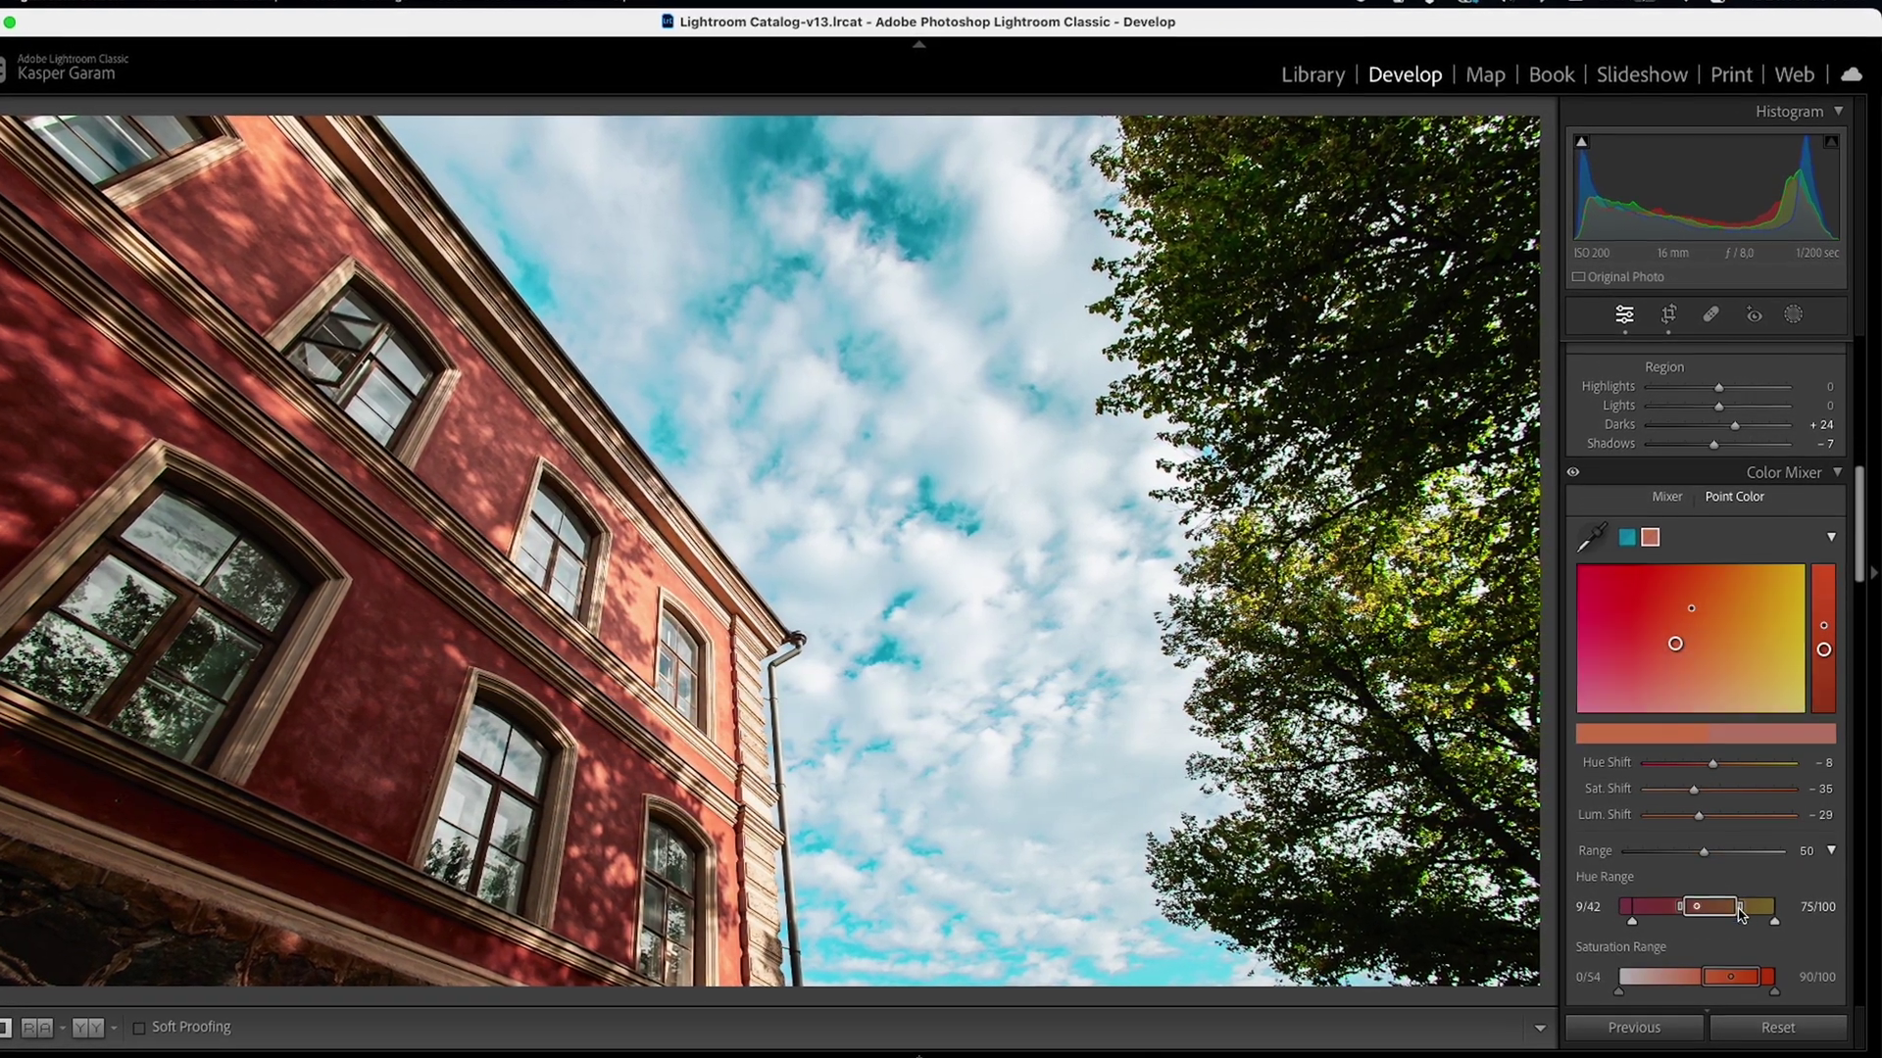
# Widen the hue range of the red point color sample on both sides.
pyautogui.moveTo(1745, 915); pyautogui.dragTo(1770, 911)
pyautogui.moveTo(1684, 910); pyautogui.dragTo(1641, 911)
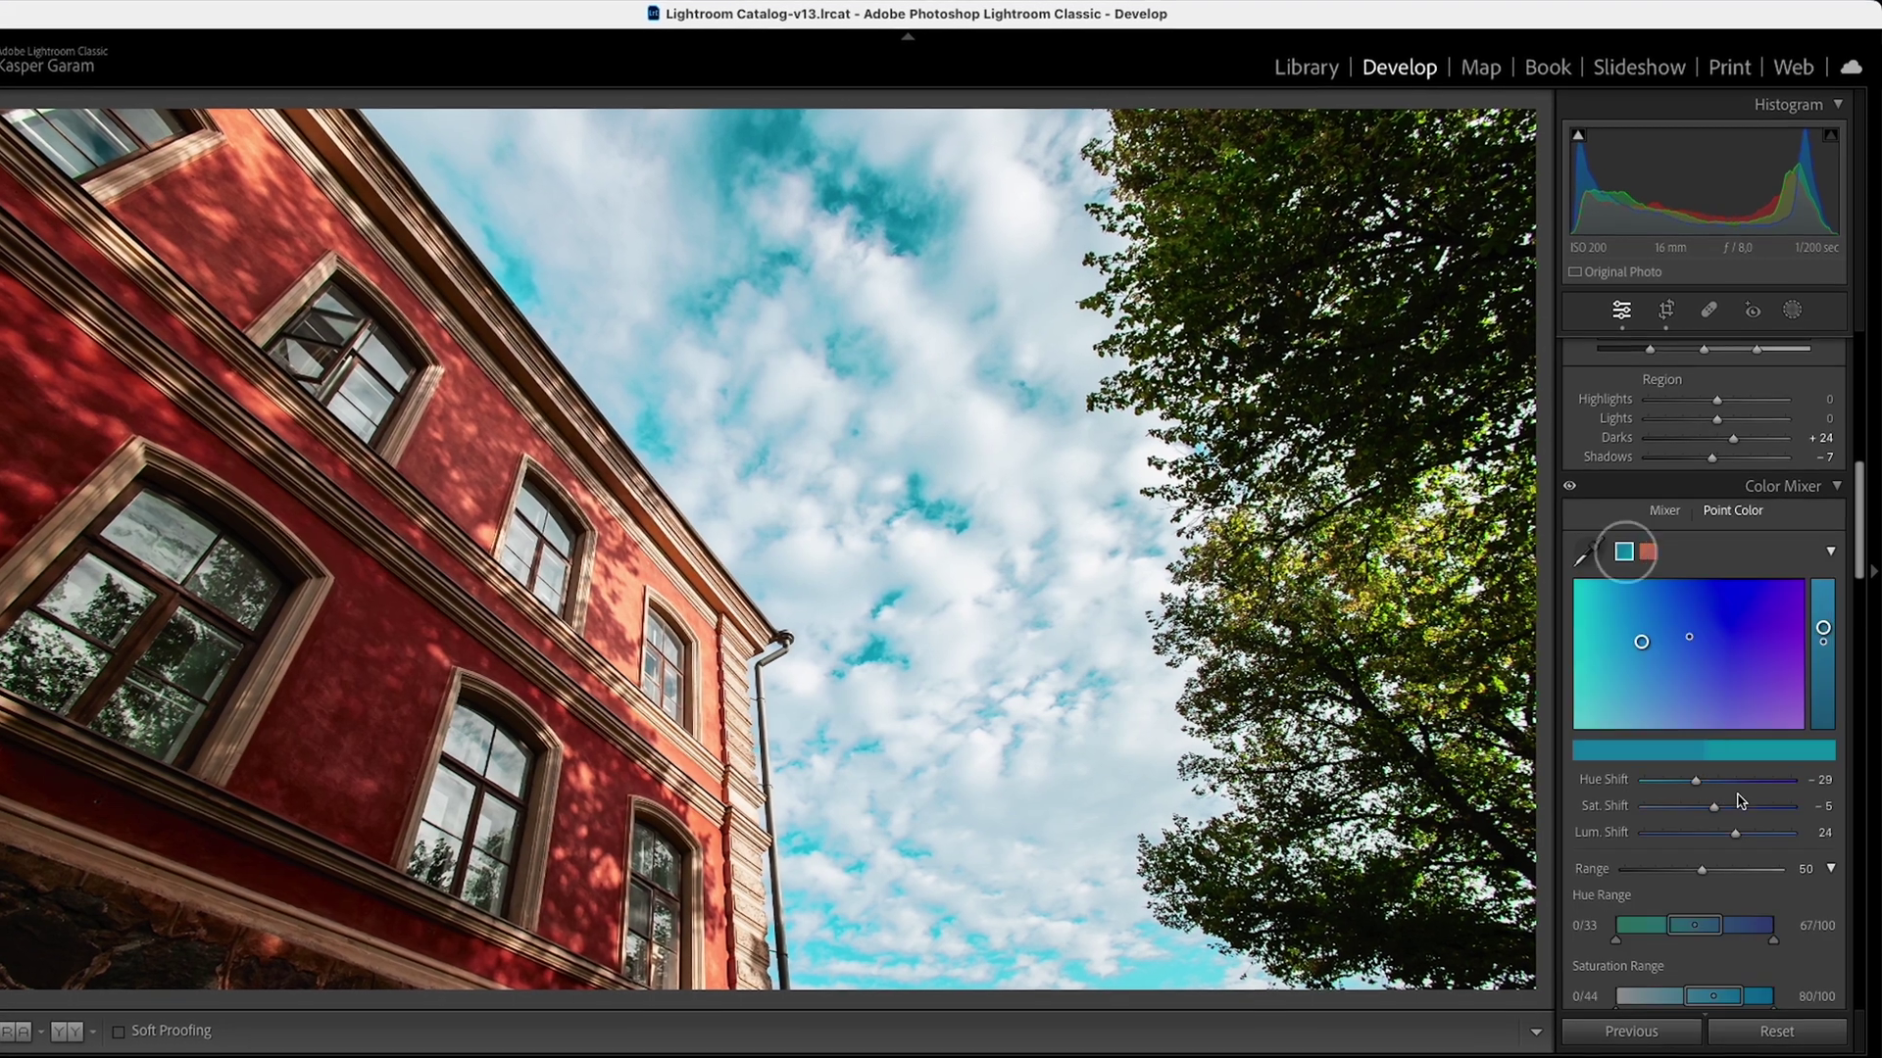
pyautogui.scroll(3, 1666, 787)
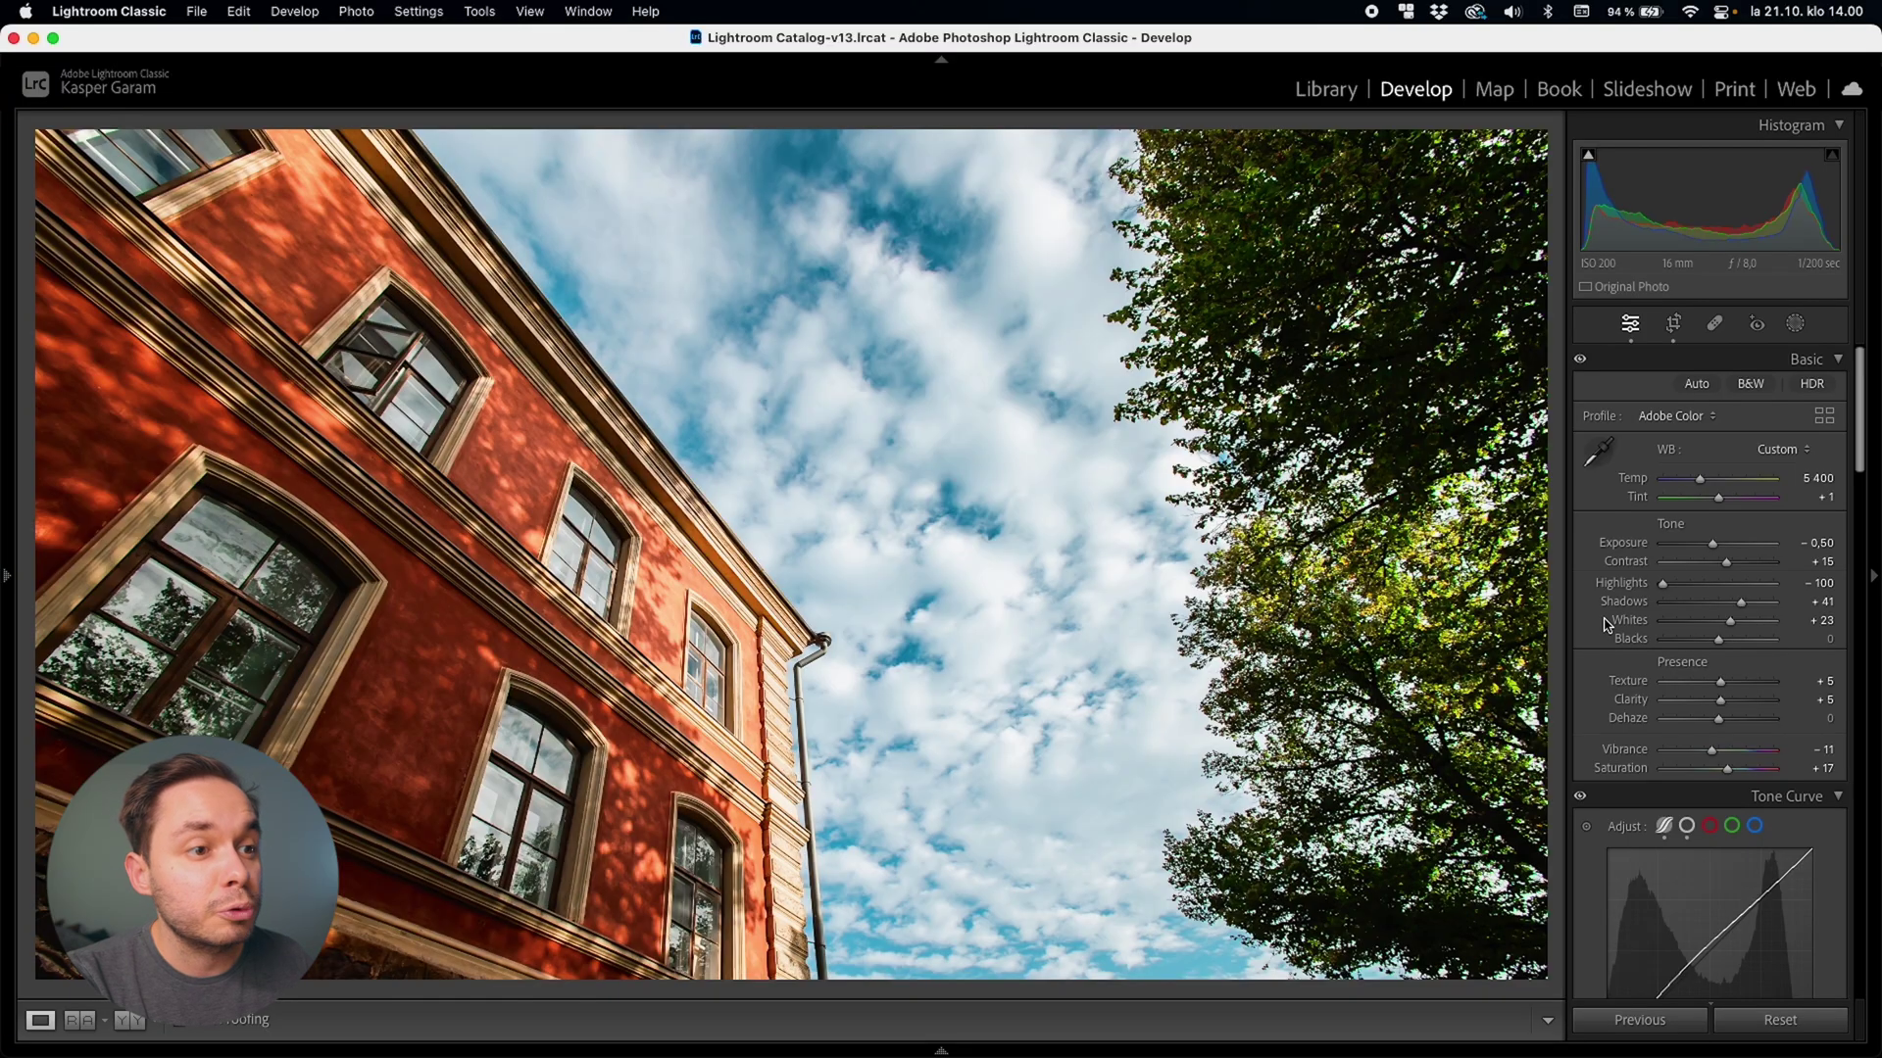
# Examine the Color Mixer's Mixer and Point Color views, ending in the Mixer view.
pyautogui.scroll(-15, 1608, 624)
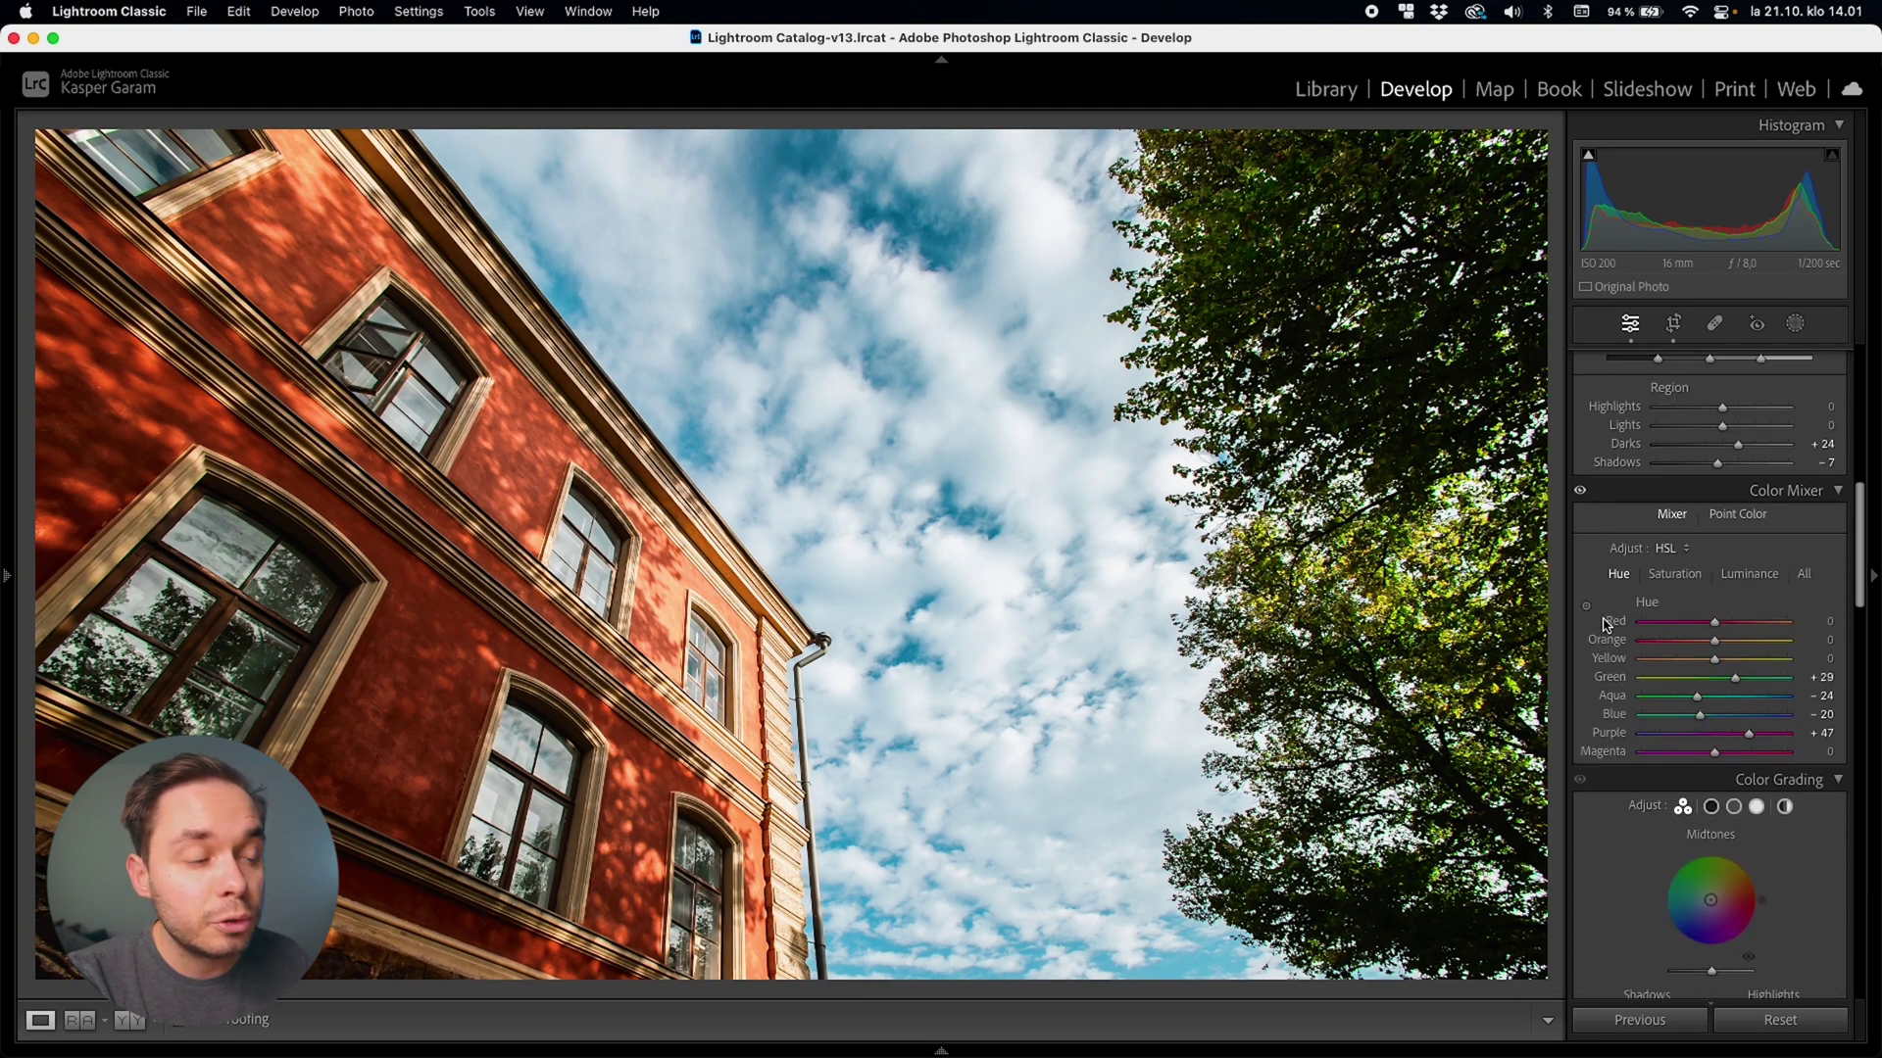
pyautogui.scroll(2, 1608, 625)
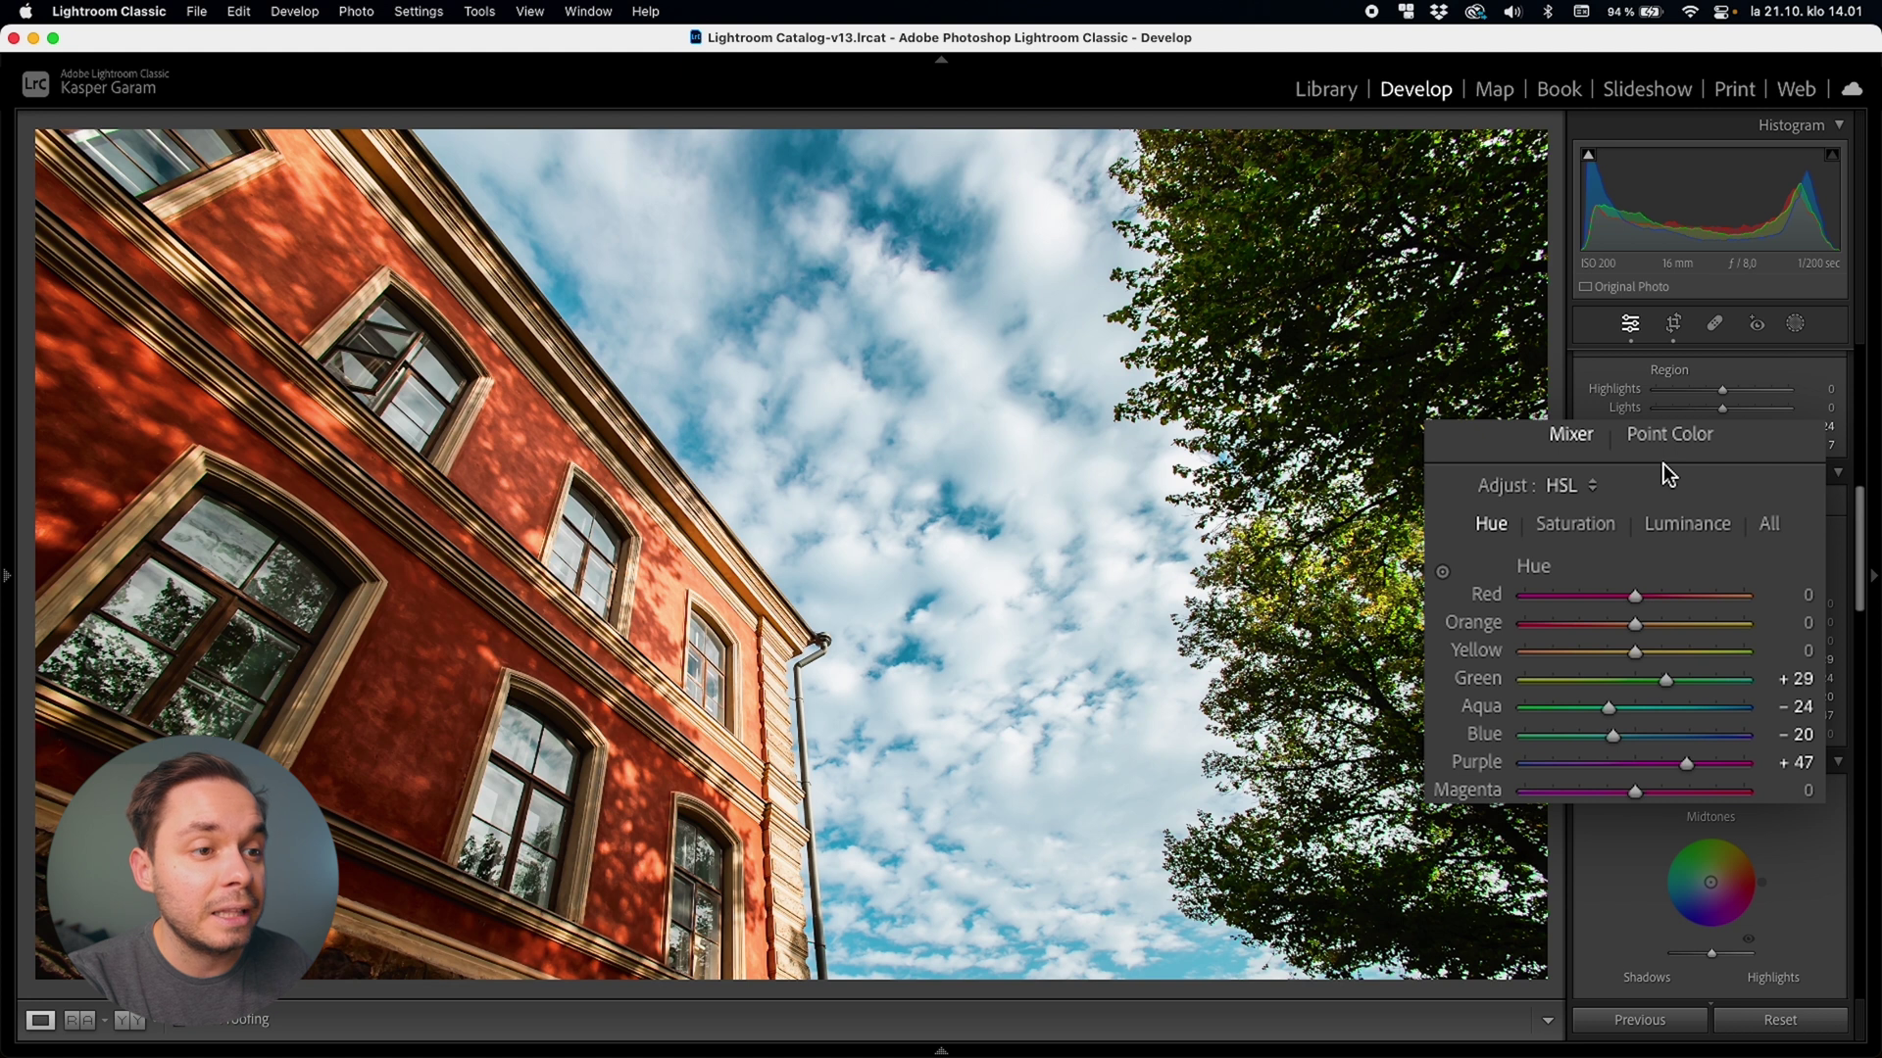
pyautogui.click(1656, 439)
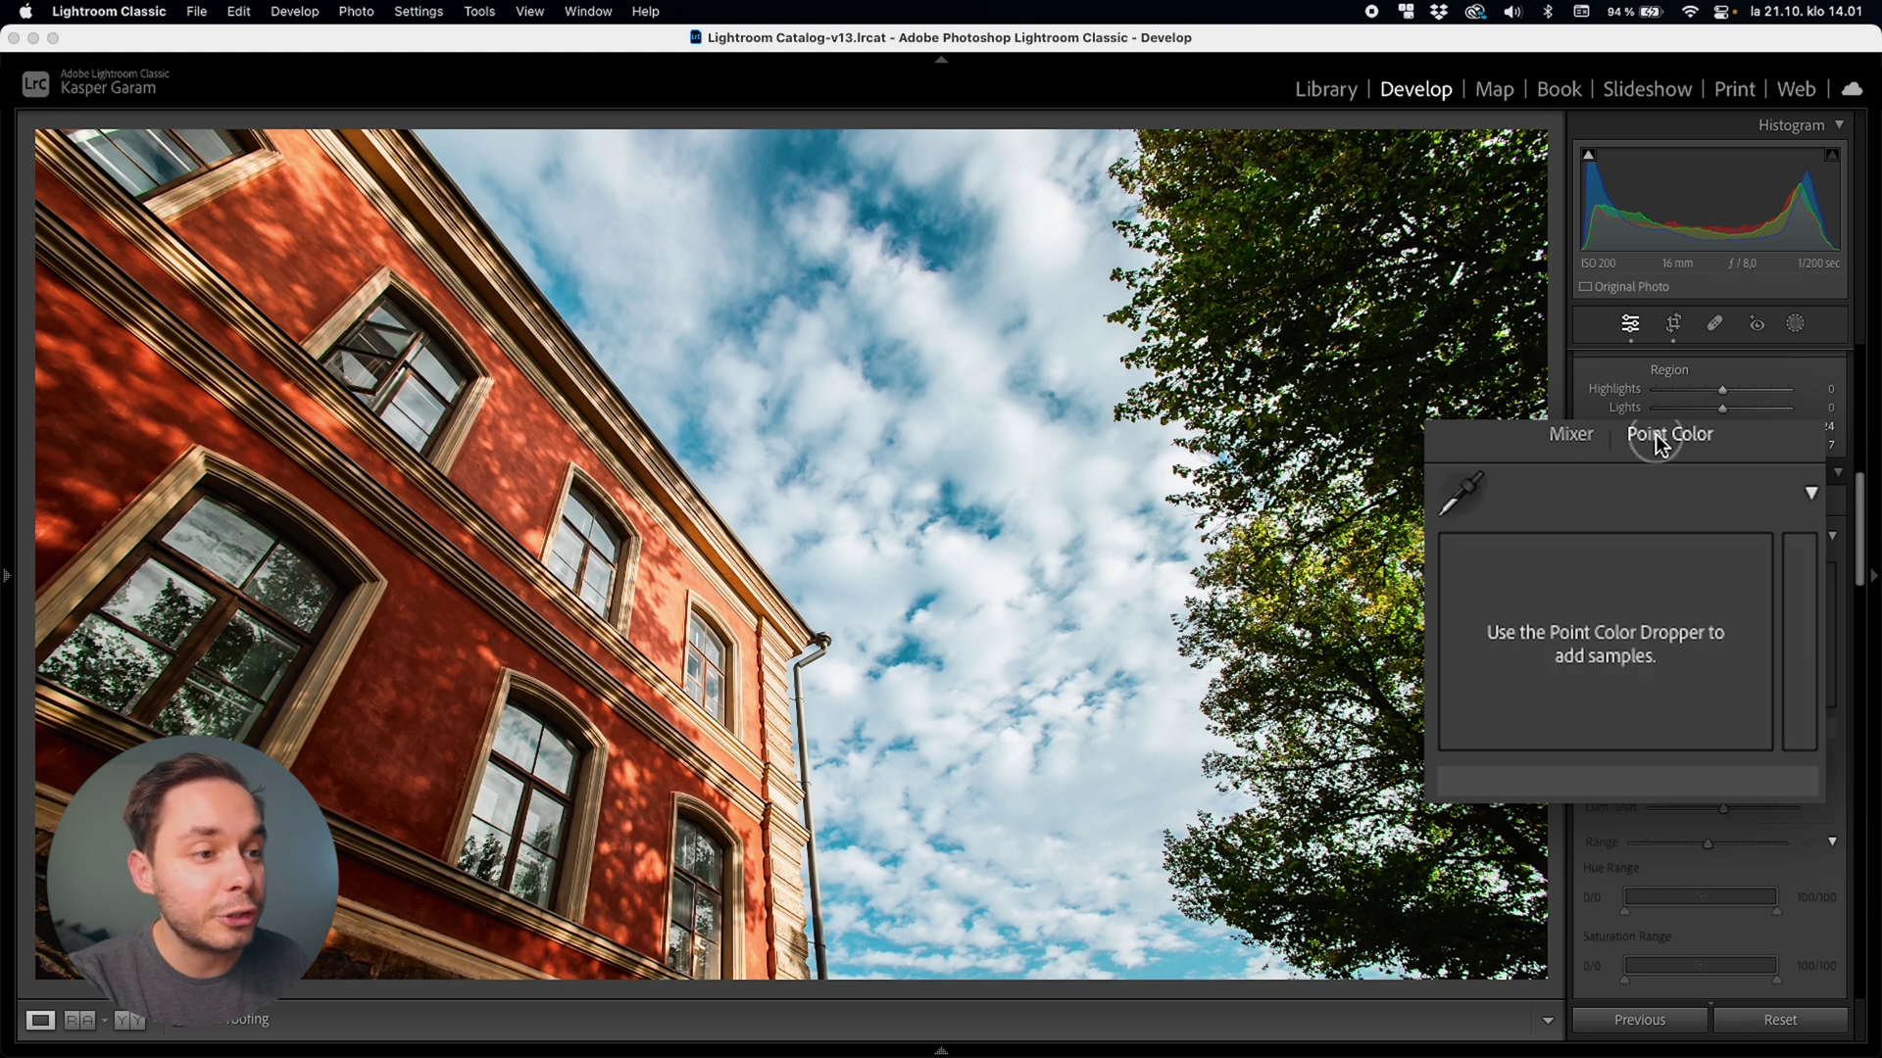
pyautogui.click(1571, 439)
pyautogui.click(1733, 501)
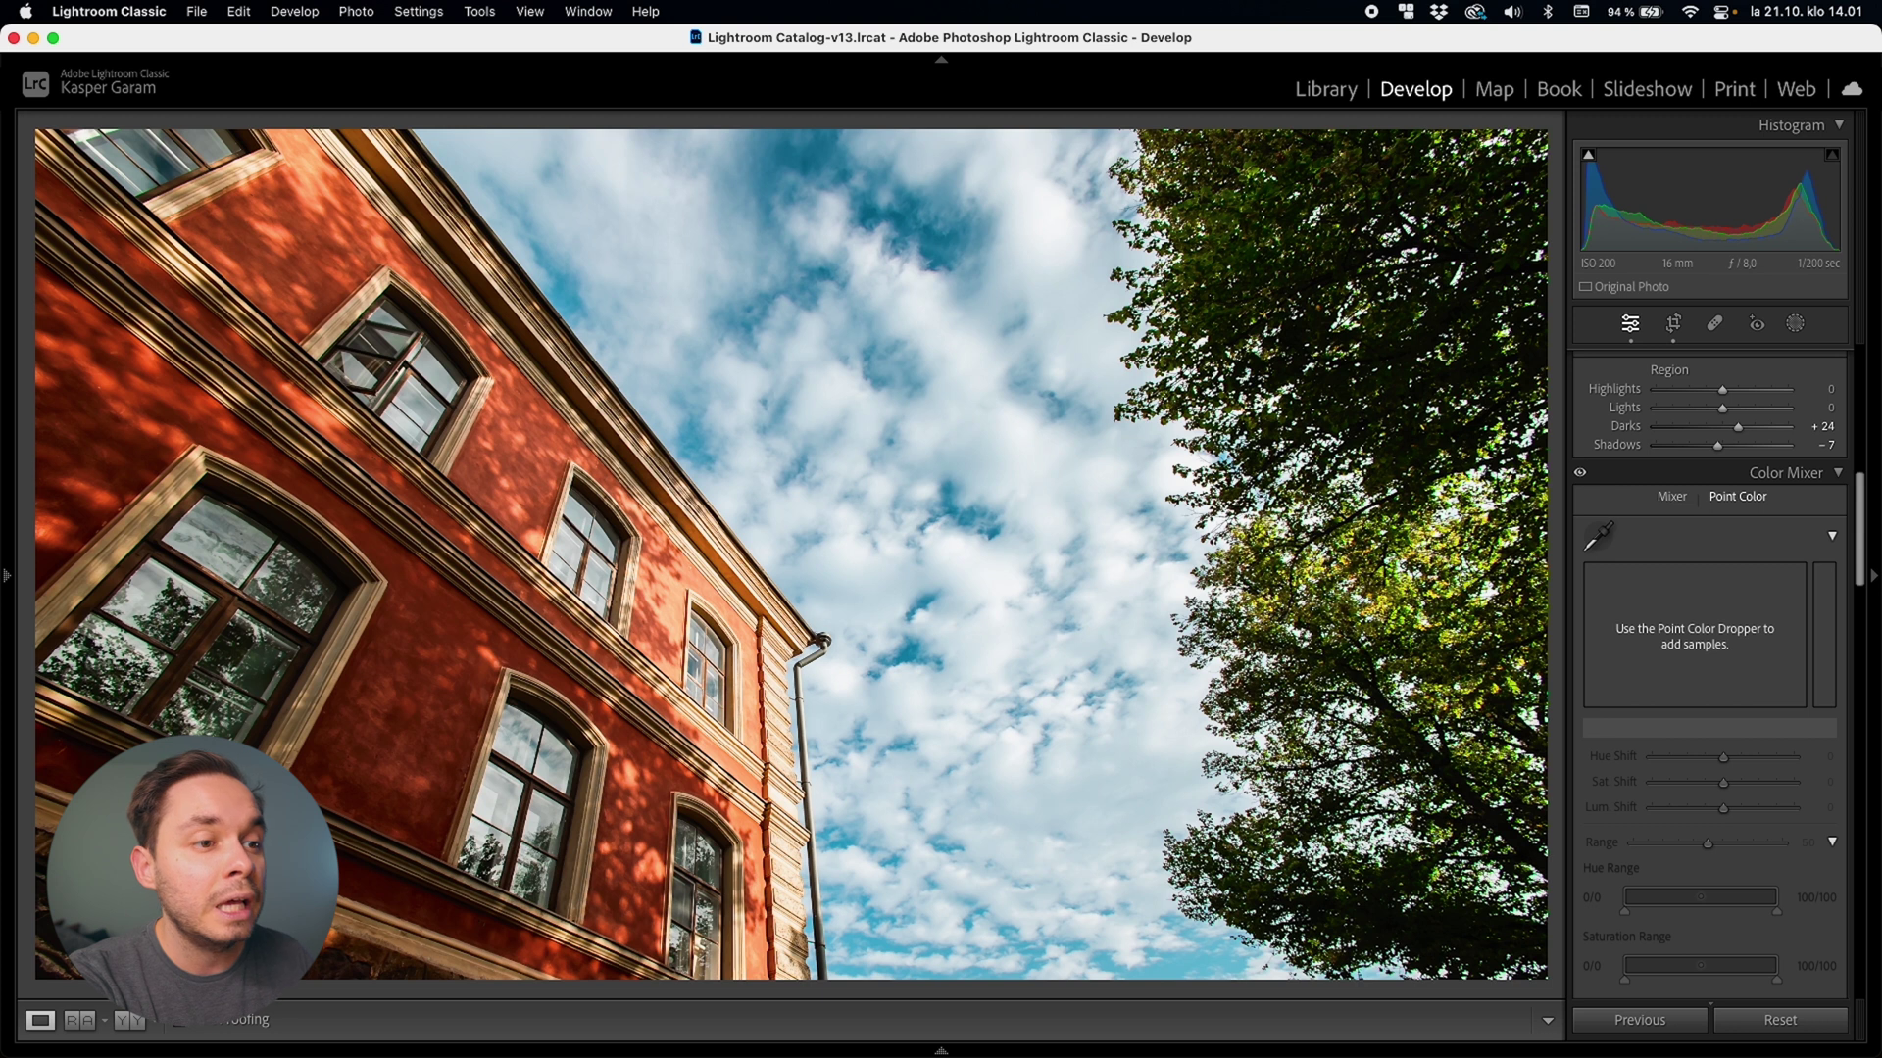
pyautogui.click(1674, 503)
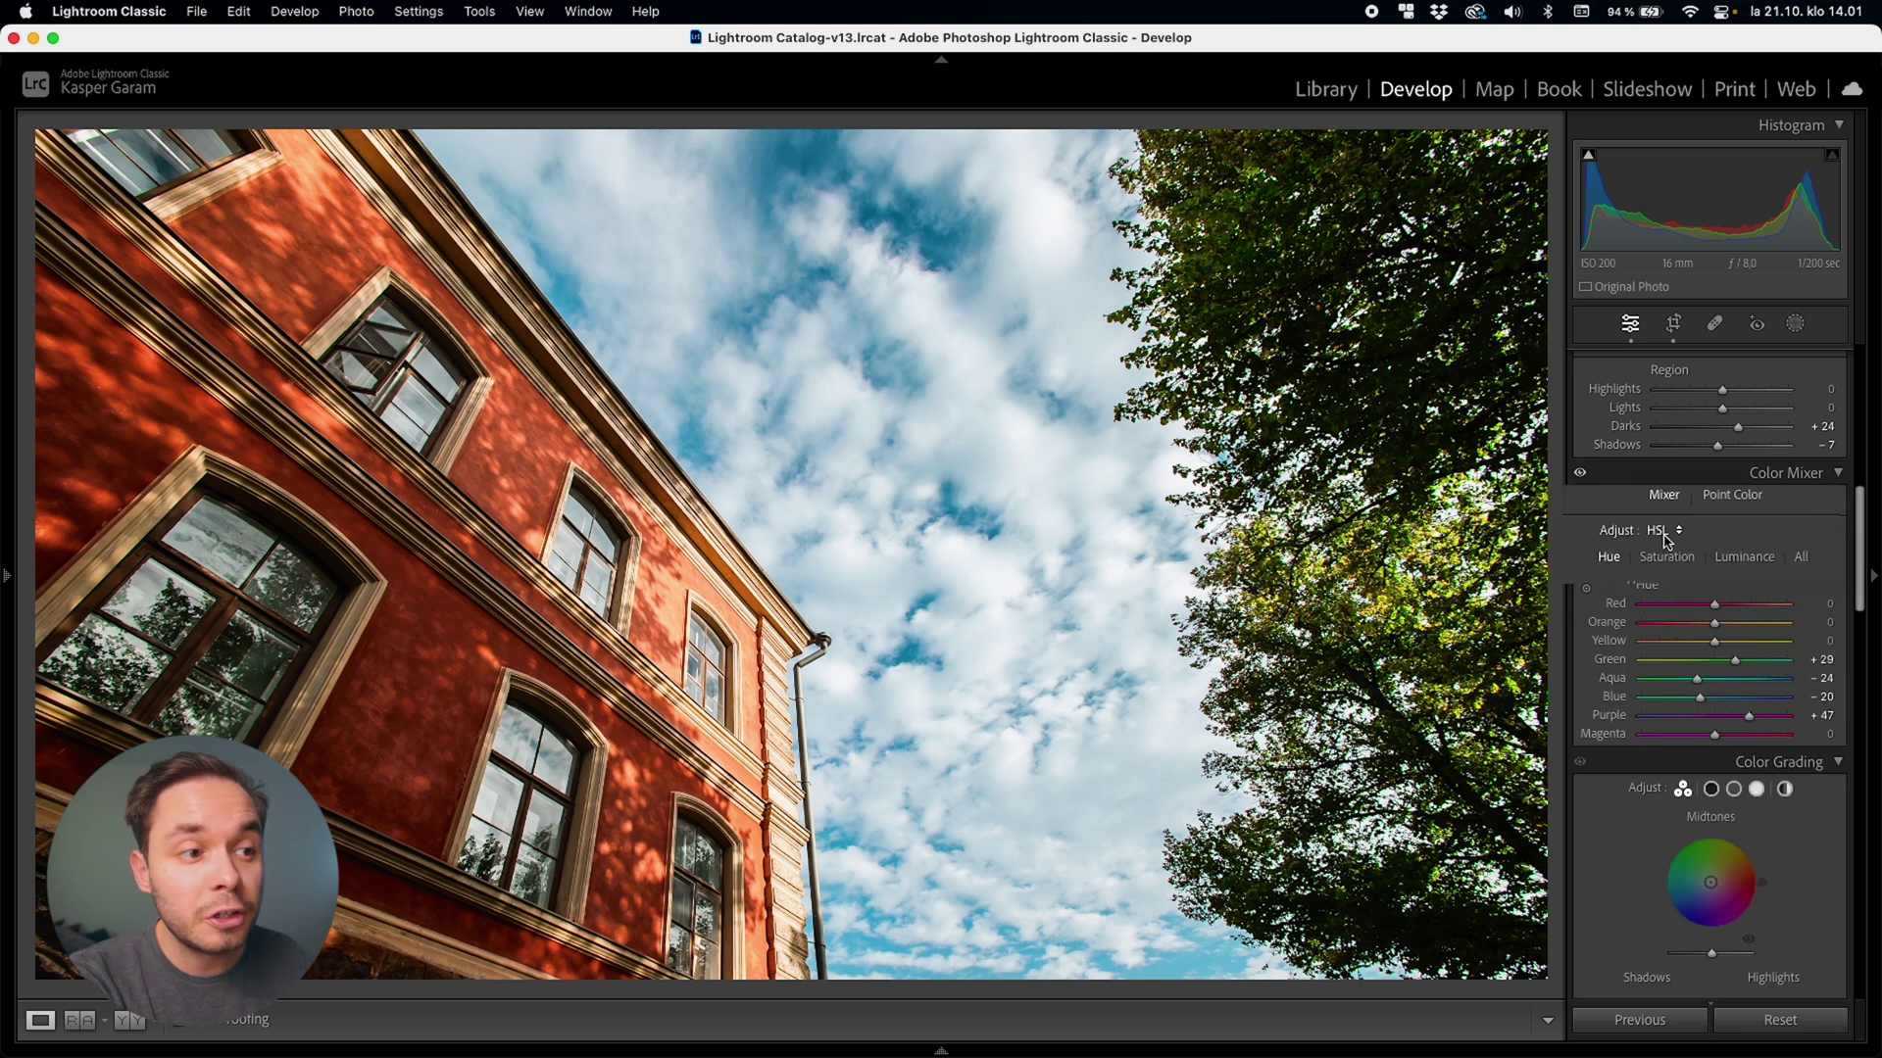
# Change the mixer's adjustment mode to Color and back to HSL to compare the two layouts.
pyautogui.click(1615, 532)
pyautogui.click(1592, 562)
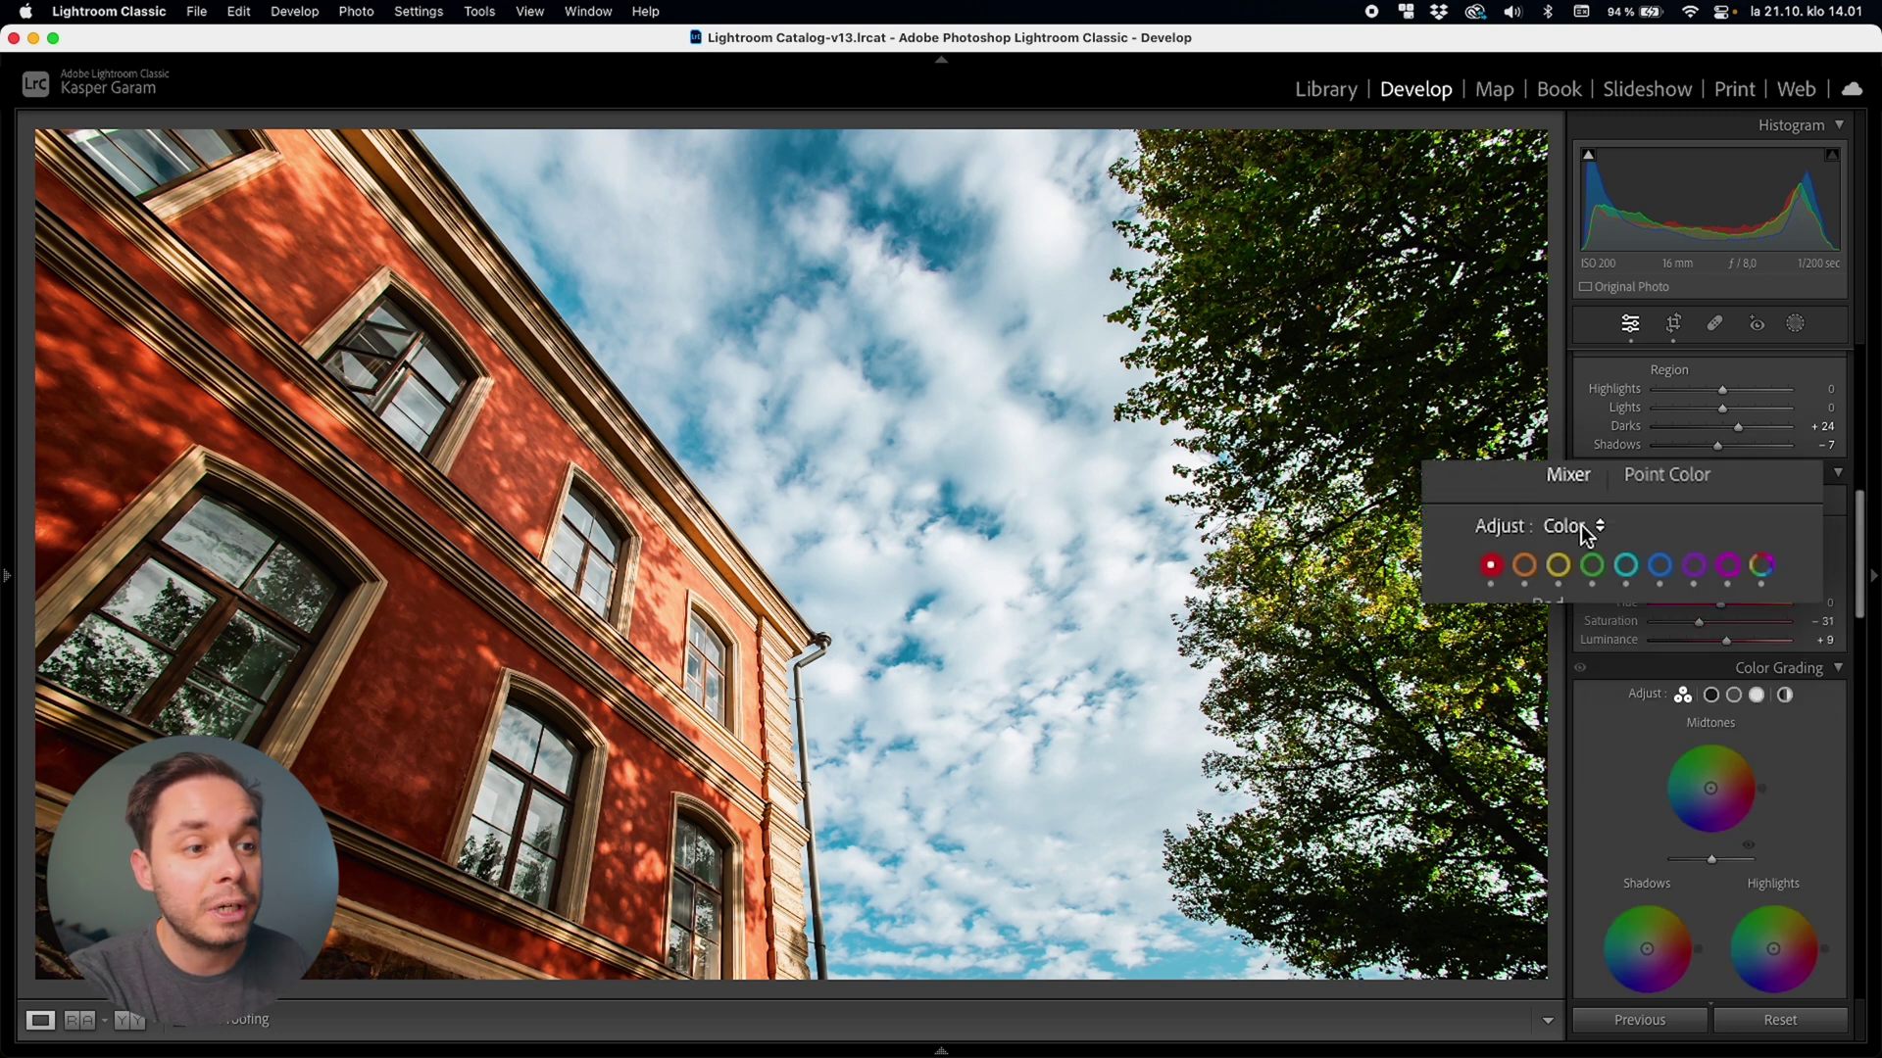
pyautogui.click(1582, 529)
pyautogui.click(1613, 498)
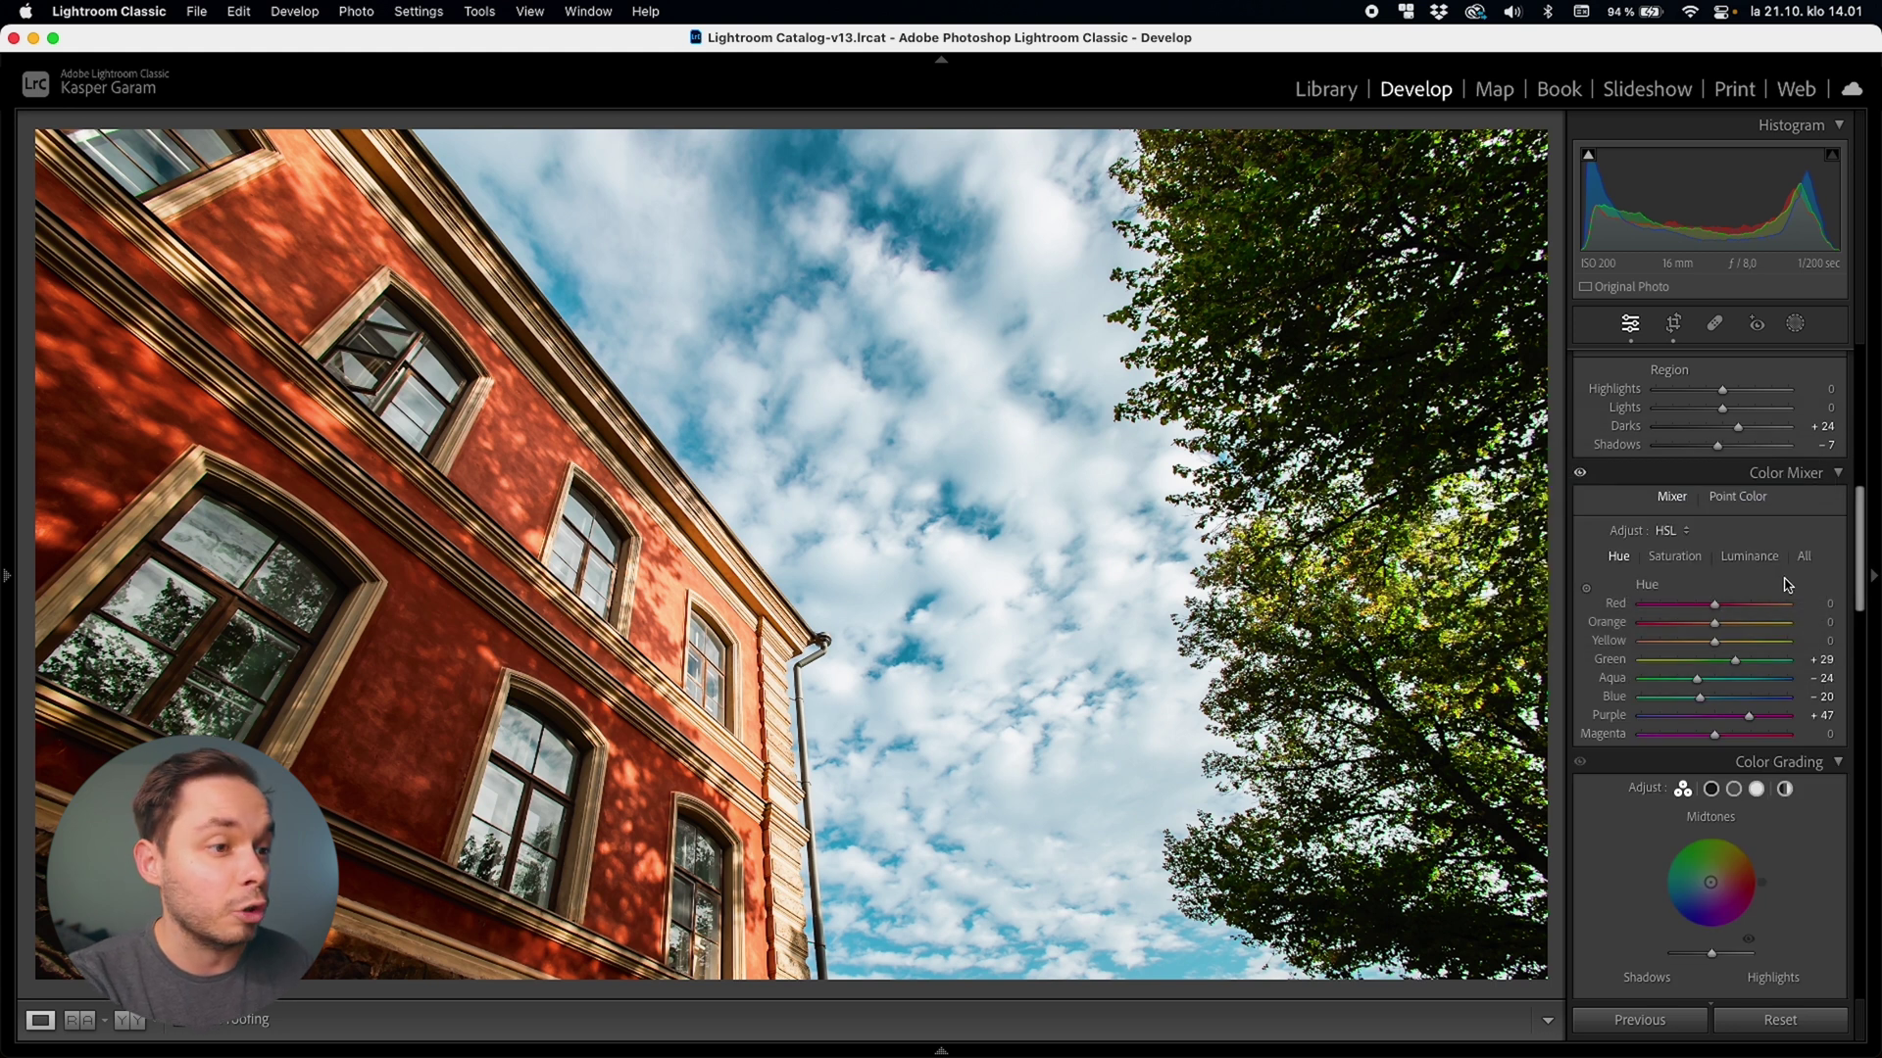
# Switch to Point Color and sample the blue patch of sky between the clouds.
pyautogui.click(1739, 497)
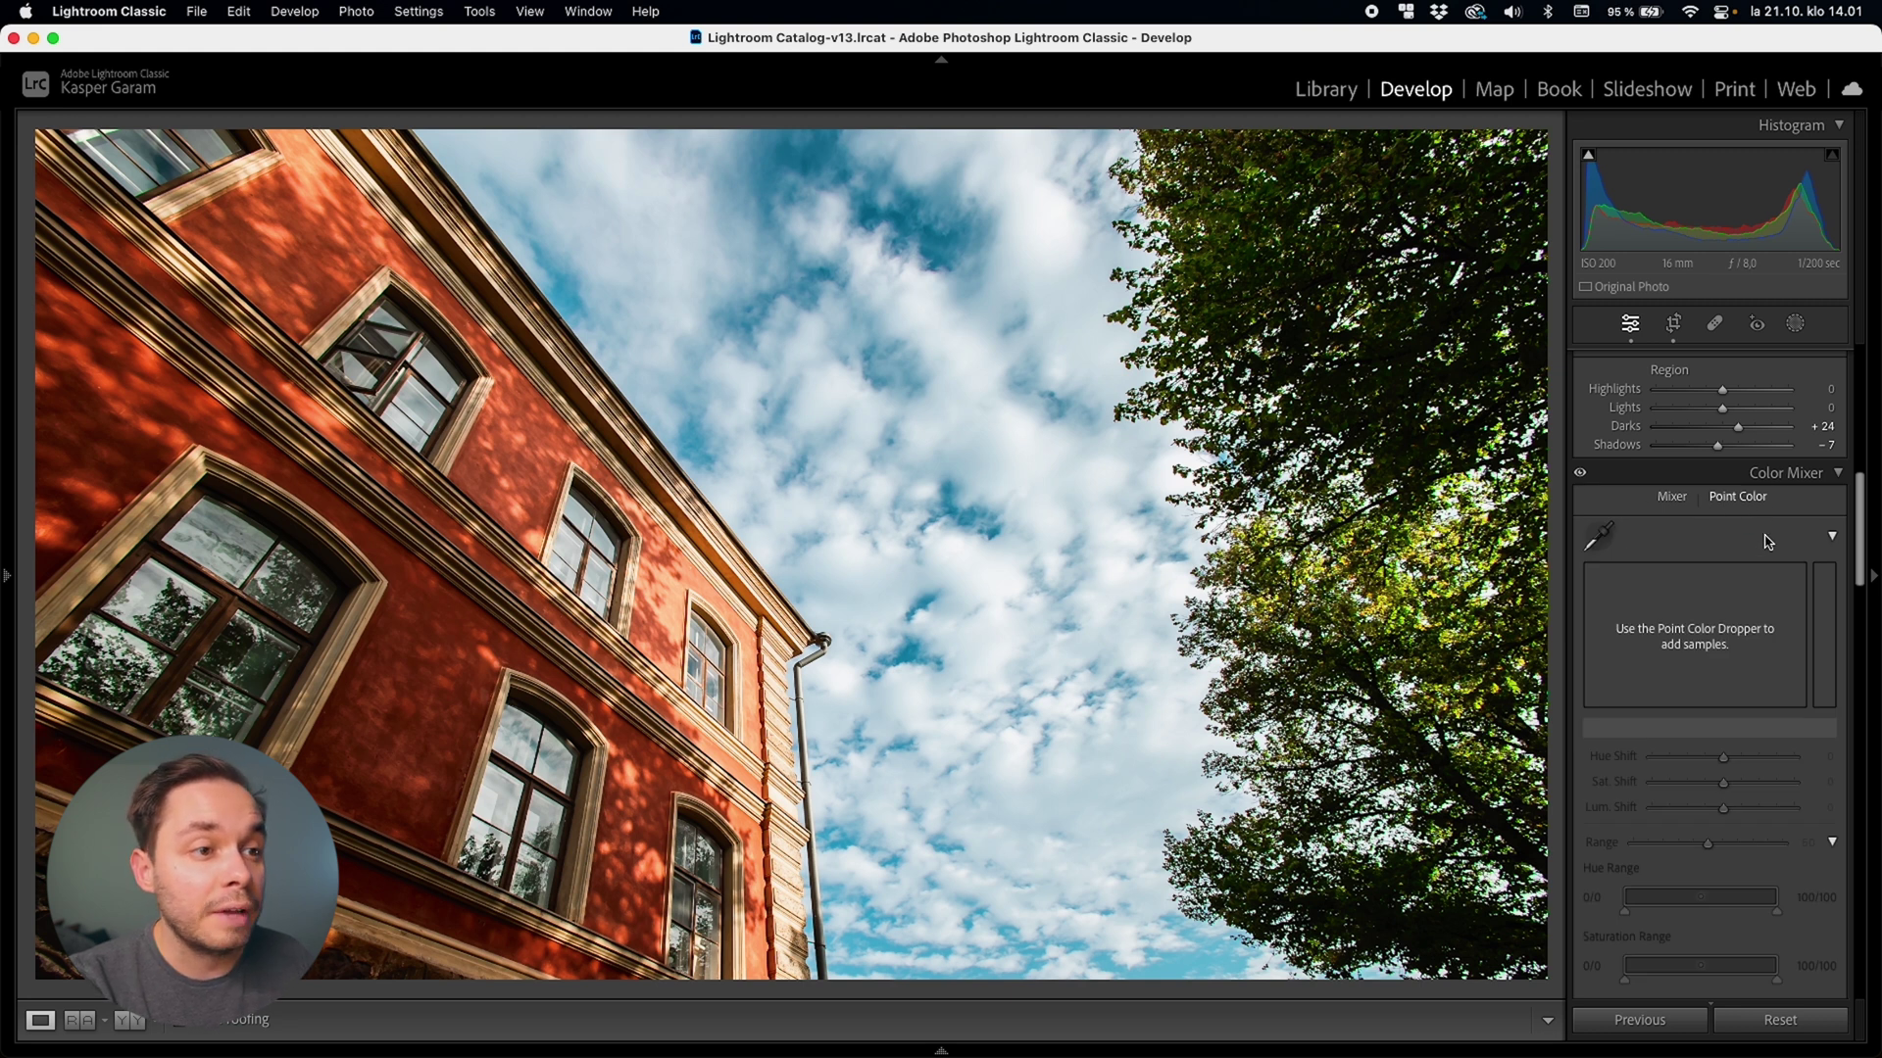
pyautogui.scroll(-2, 1767, 541)
pyautogui.scroll(1, 1767, 541)
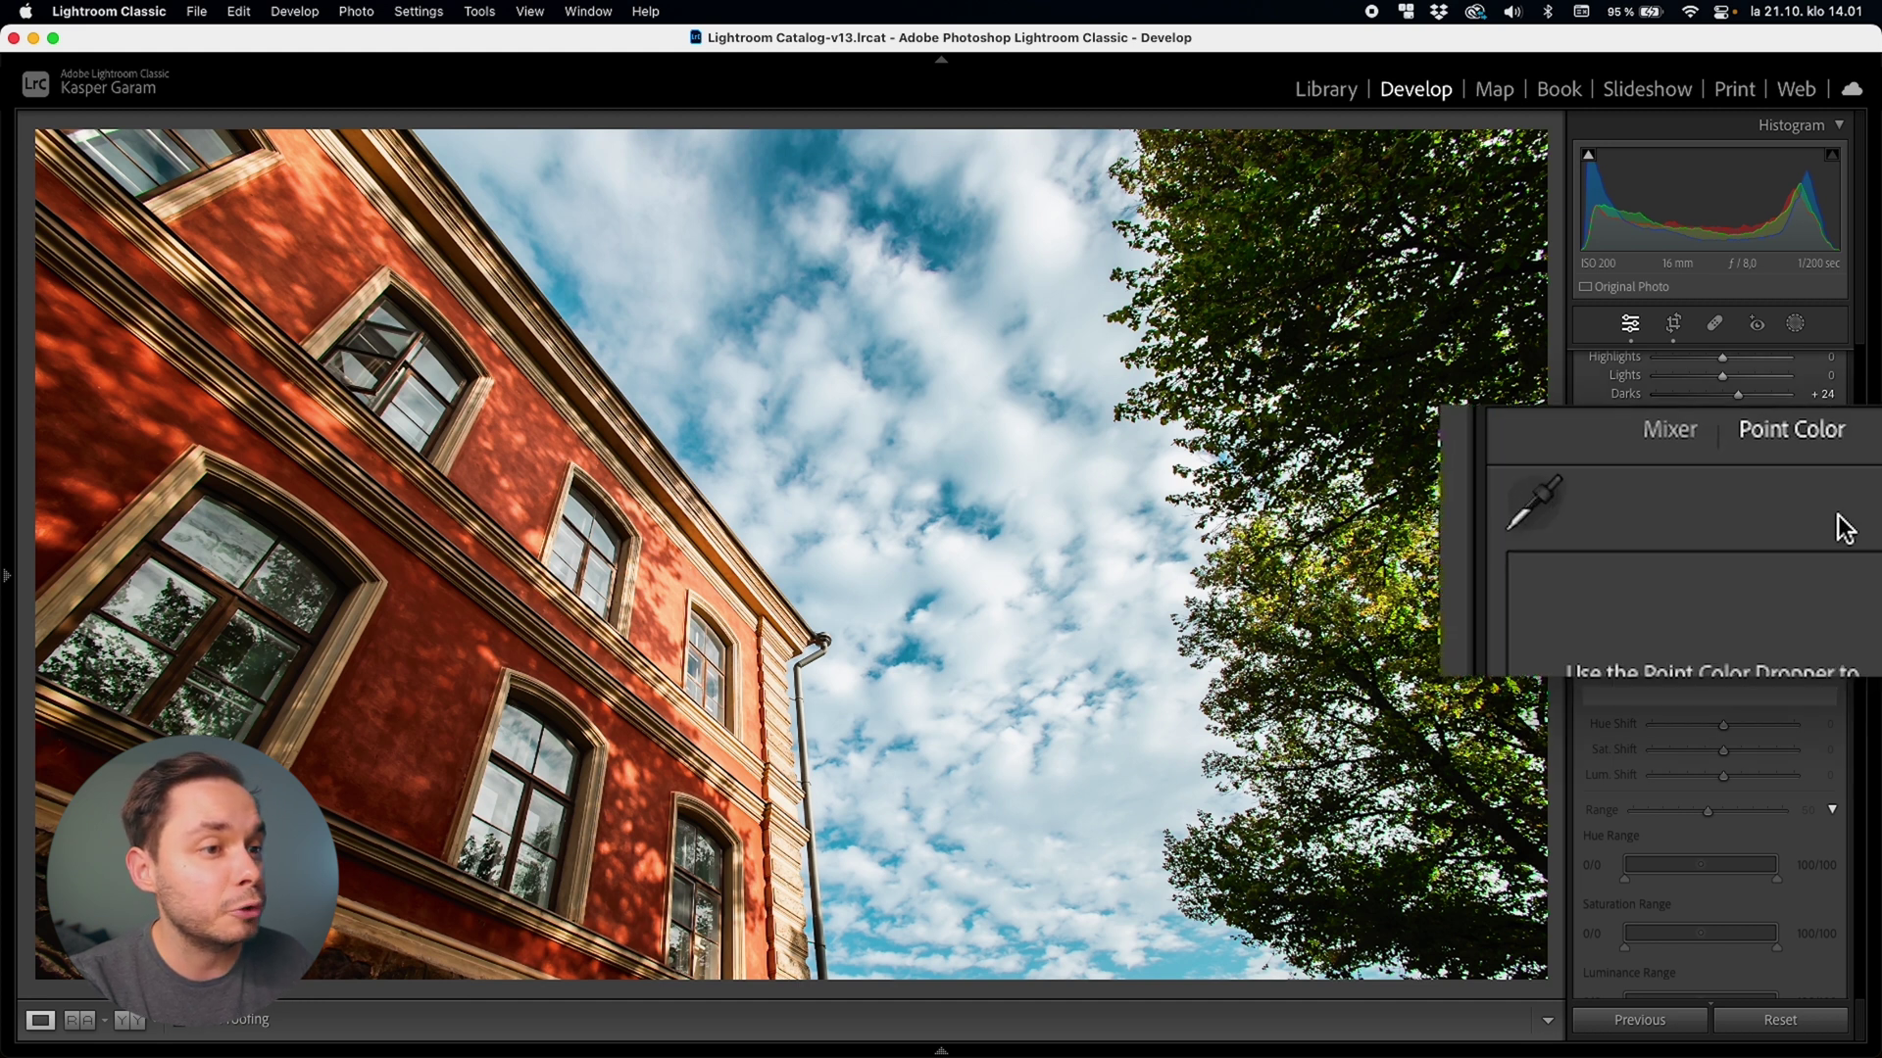
pyautogui.click(1599, 503)
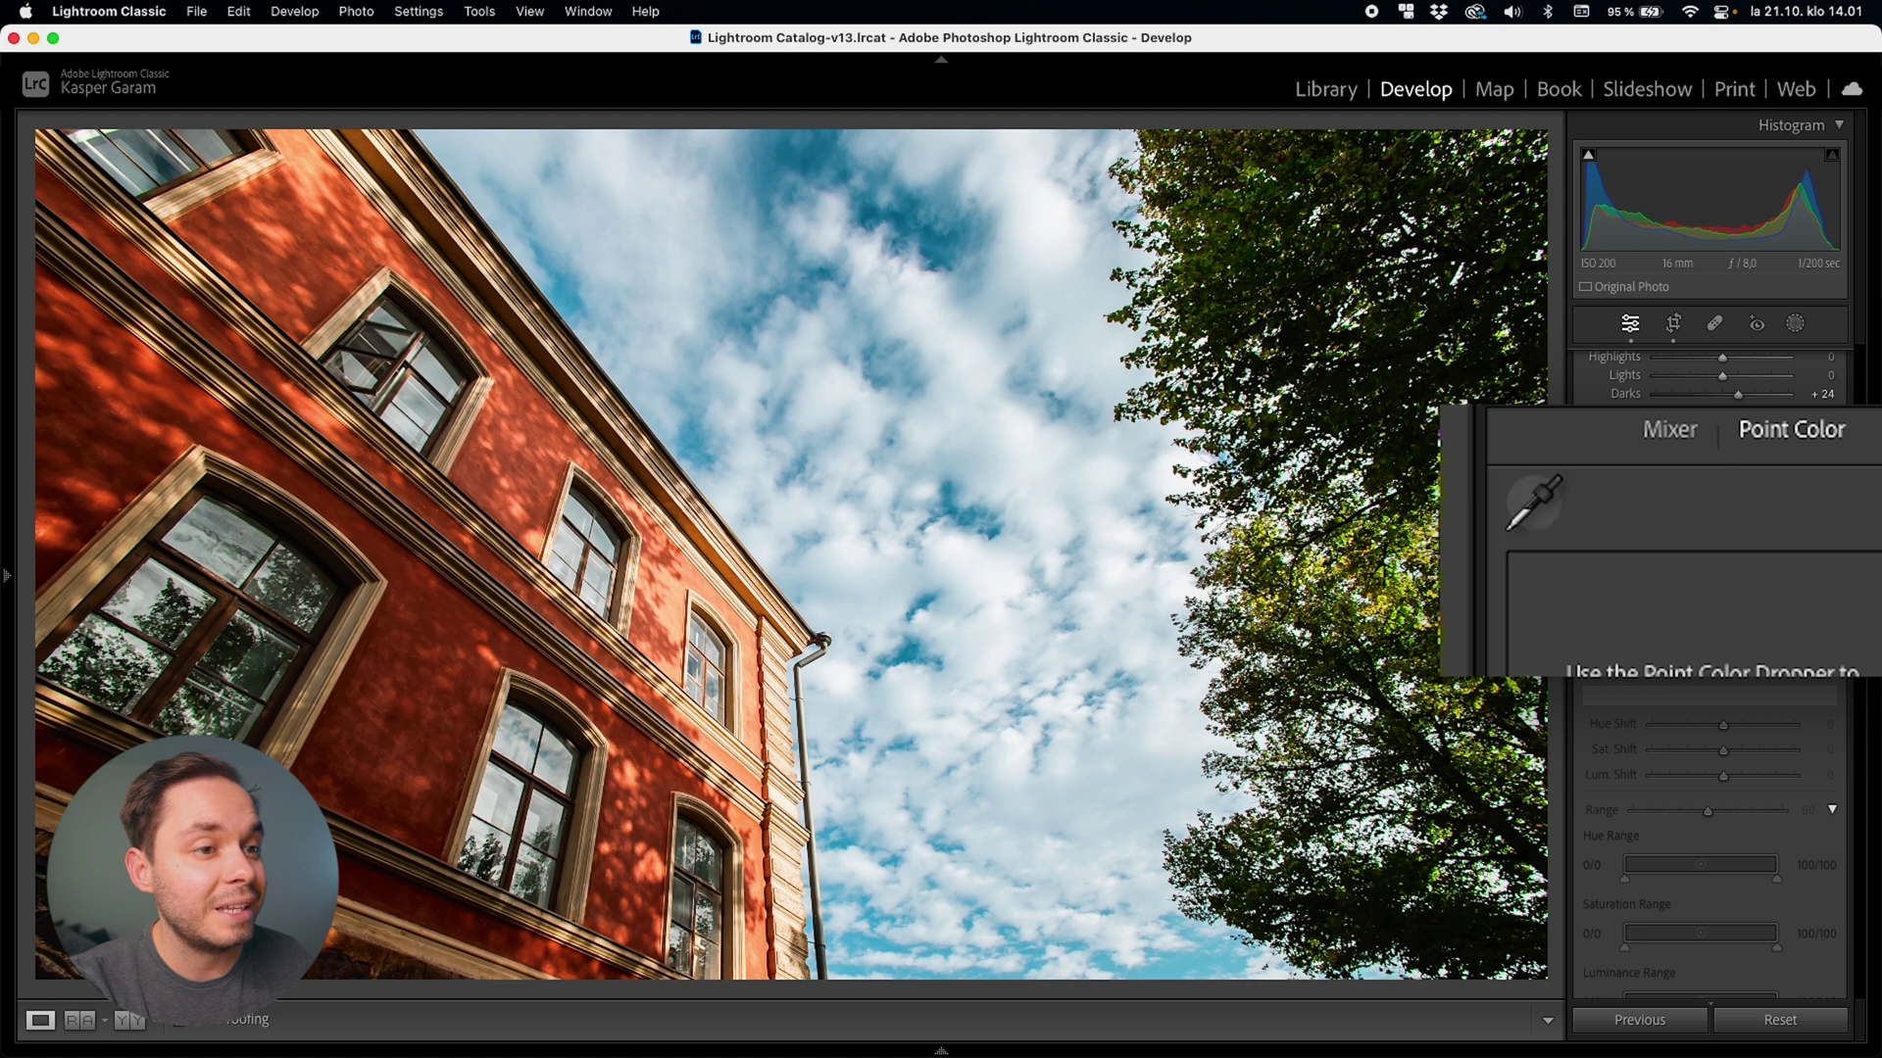
pyautogui.click(931, 255)
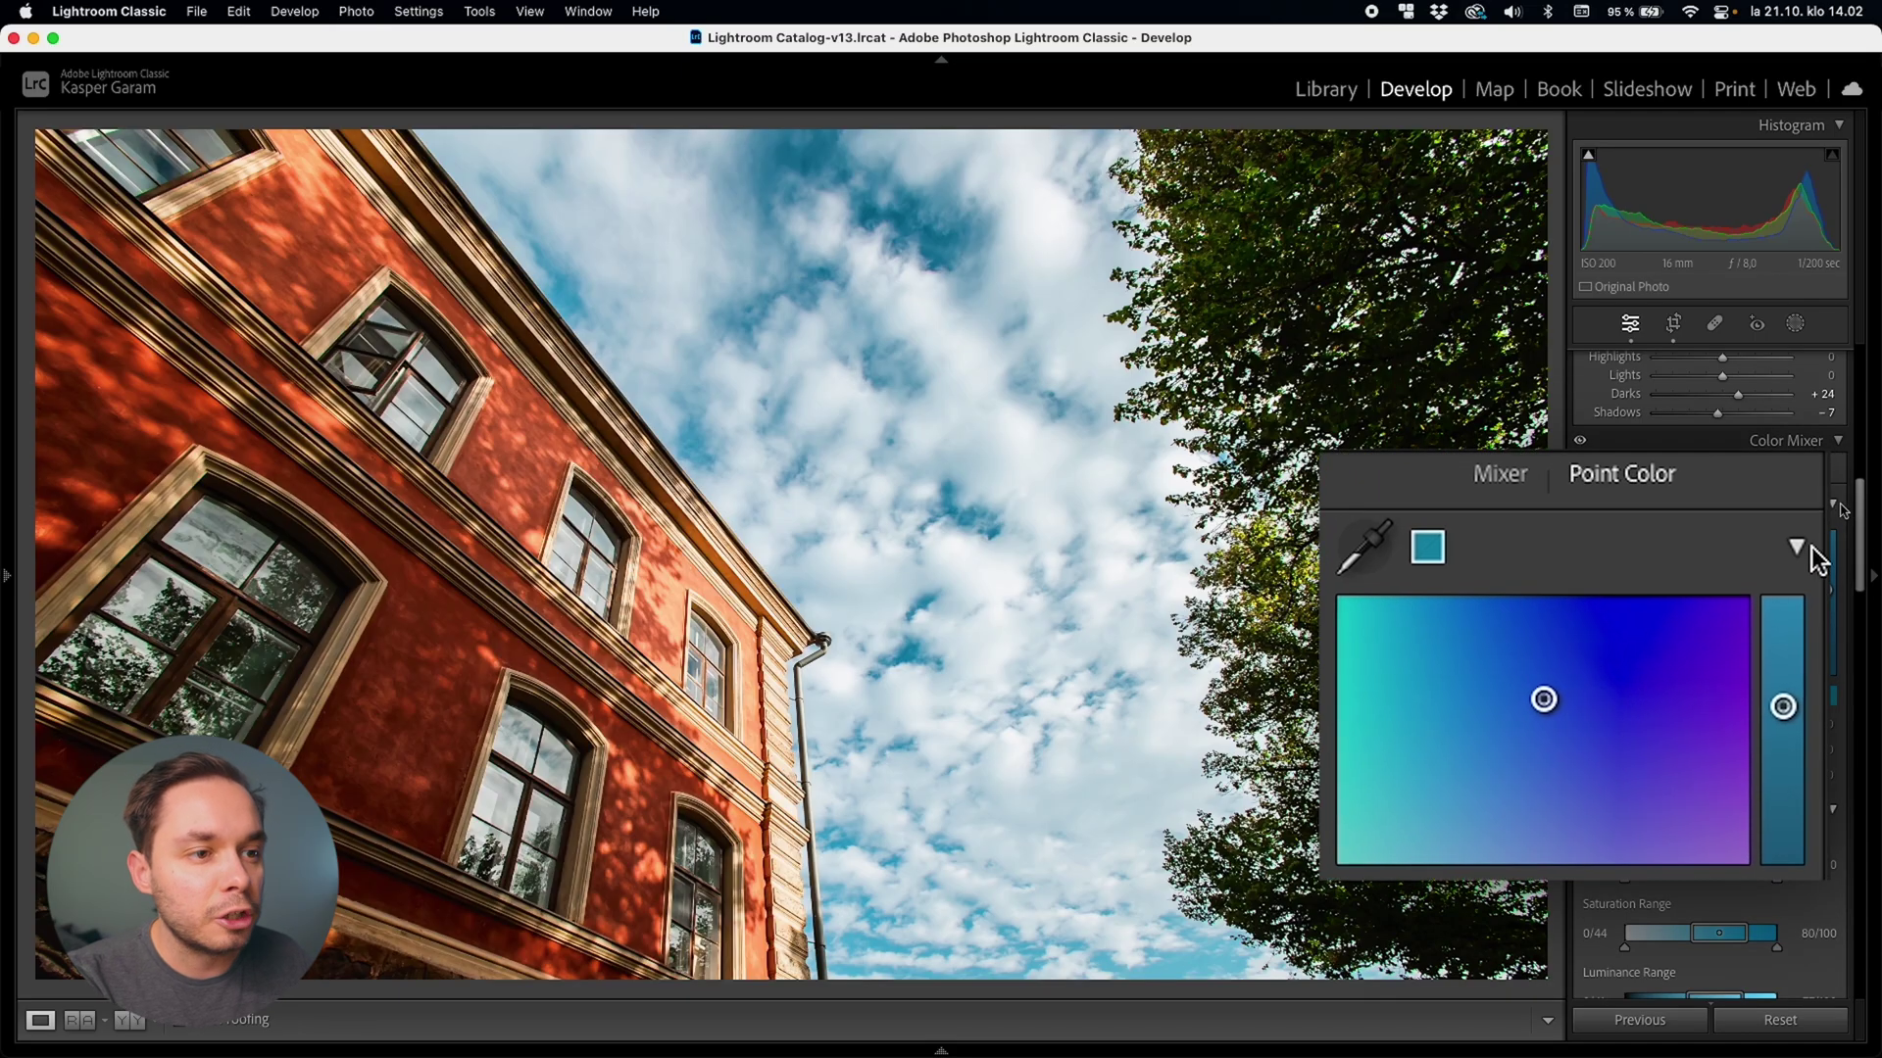
# Collapse and re-expand the details of the sampled blue to compare the layouts.
pyautogui.click(1803, 549)
pyautogui.click(1801, 549)
pyautogui.click(1801, 549)
pyautogui.click(1802, 551)
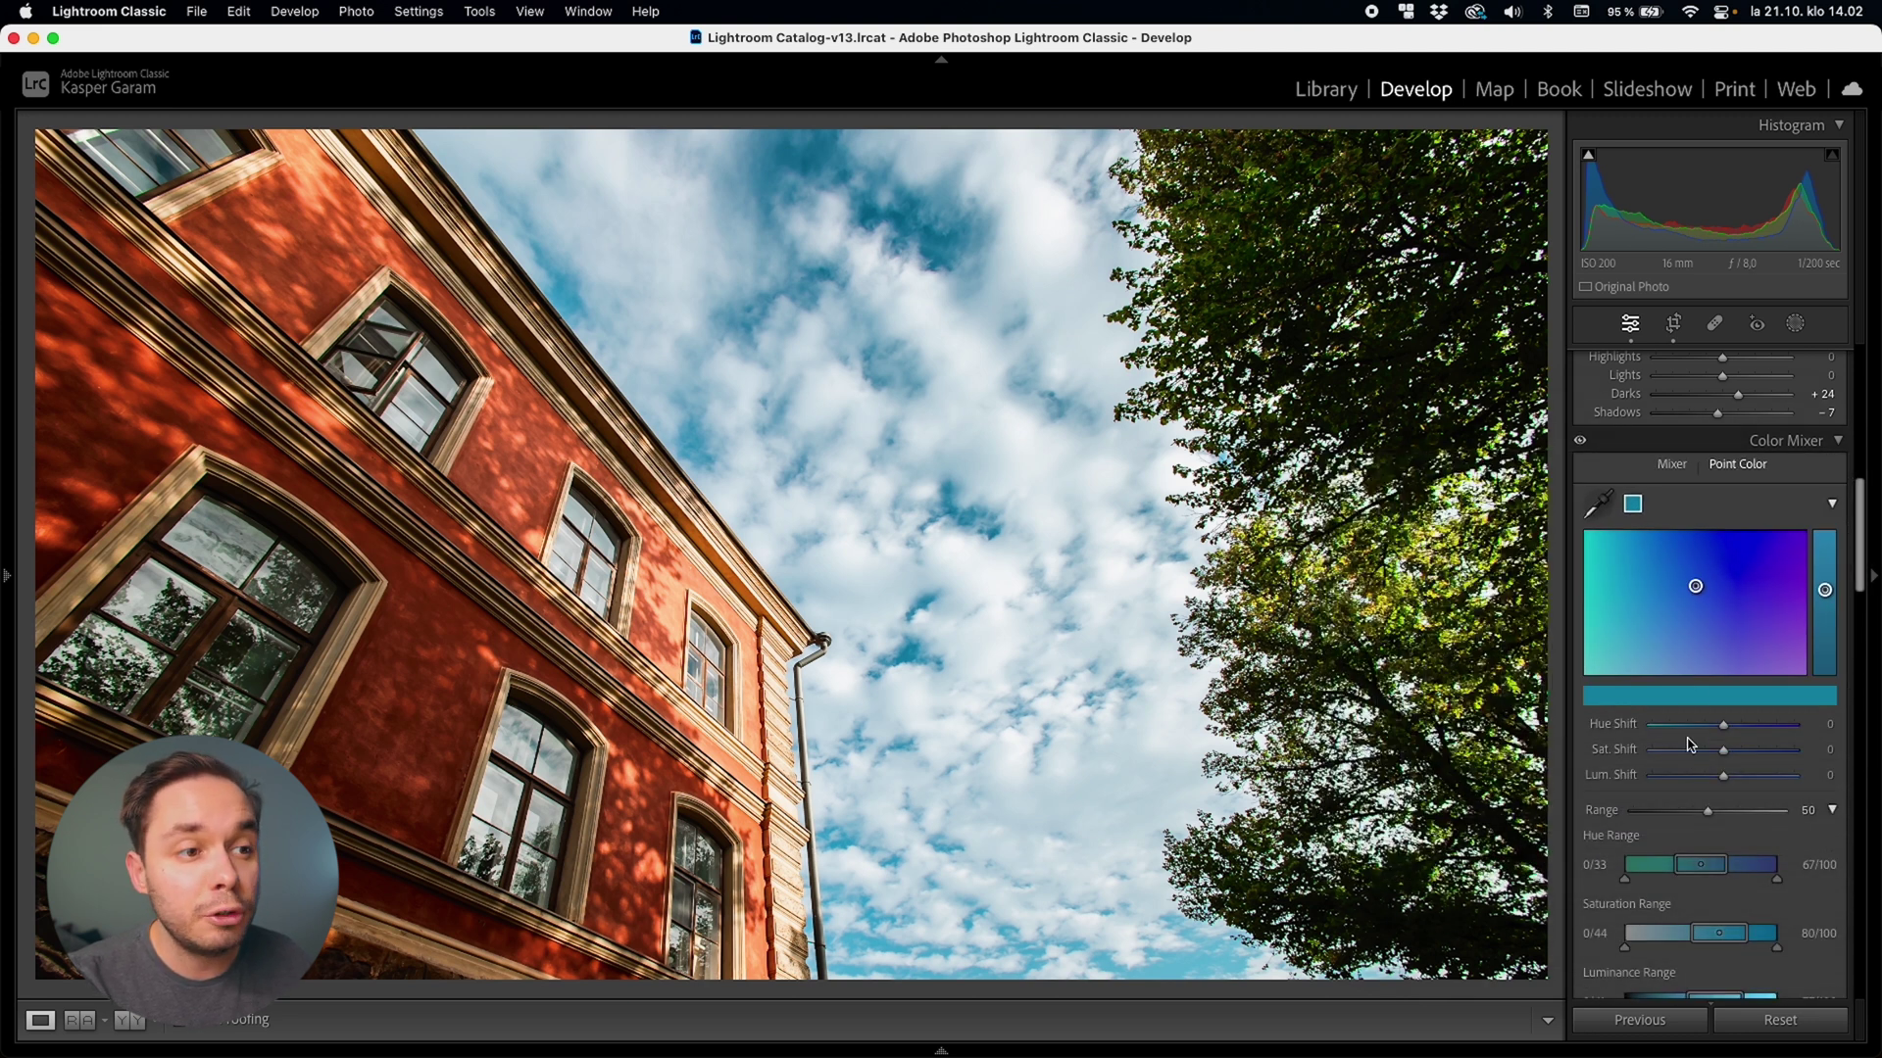
# Try shifting the hue and luminance of the sampled sky blue.
pyautogui.moveTo(1722, 724); pyautogui.dragTo(1622, 733)
pyautogui.doubleClick(1604, 686)
pyautogui.moveTo(1622, 780); pyautogui.dragTo(1710, 781)
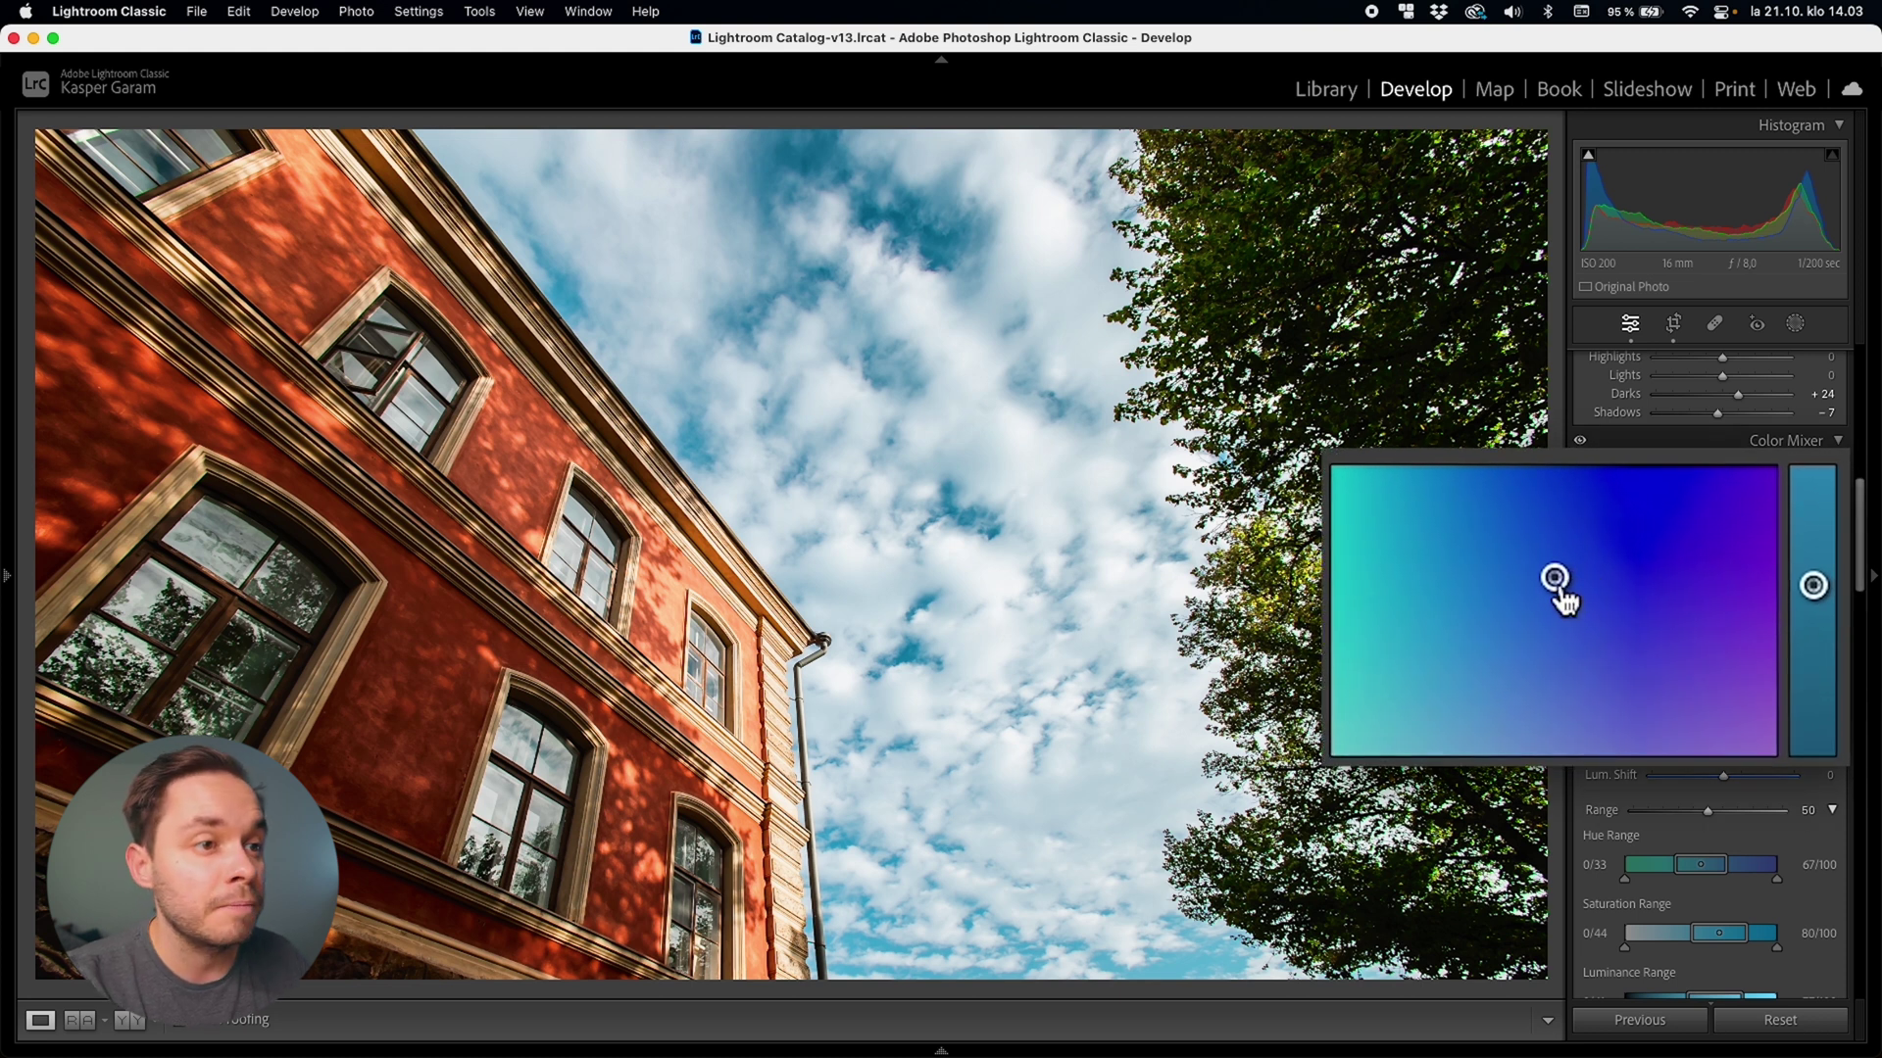
# Try moving the sky sample in the color field to a hue shift of 48 and saturation shift of 79.
pyautogui.moveTo(1558, 583); pyautogui.dragTo(1547, 649)
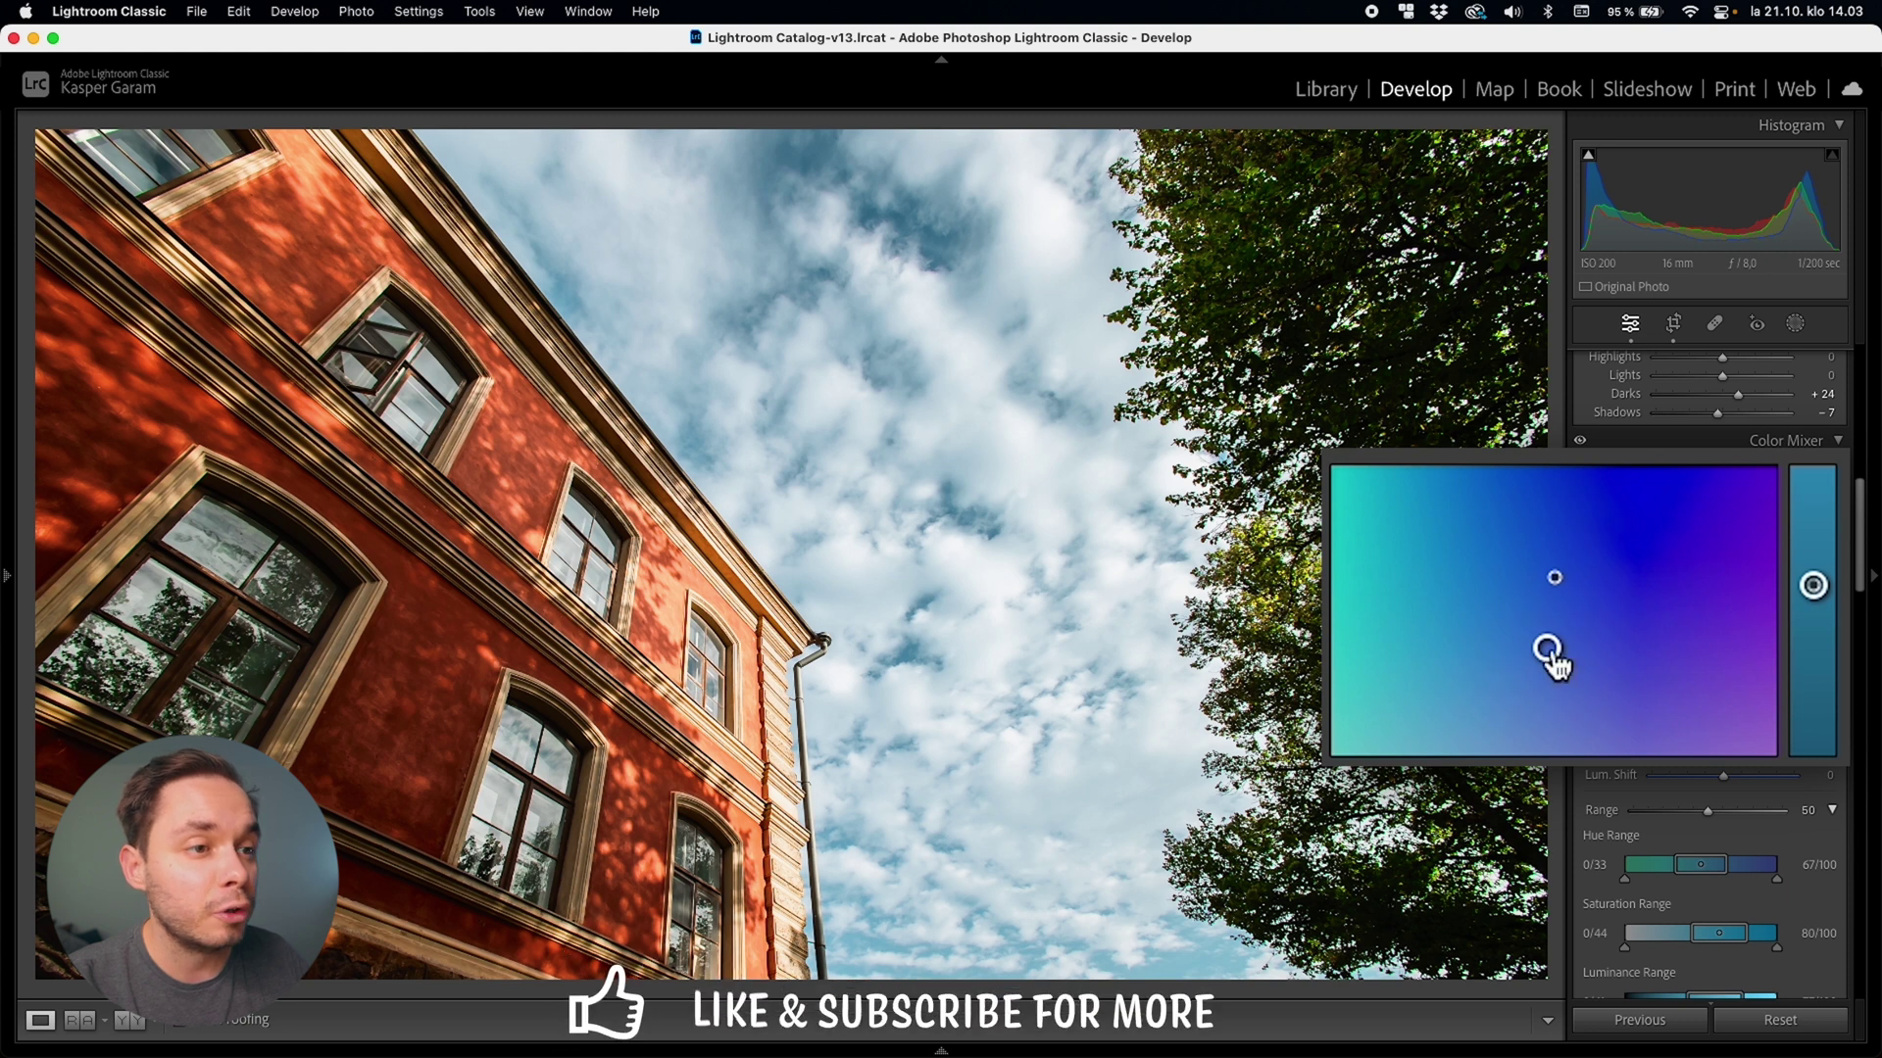
pyautogui.moveTo(1546, 649); pyautogui.dragTo(1762, 557)
pyautogui.press('alt')
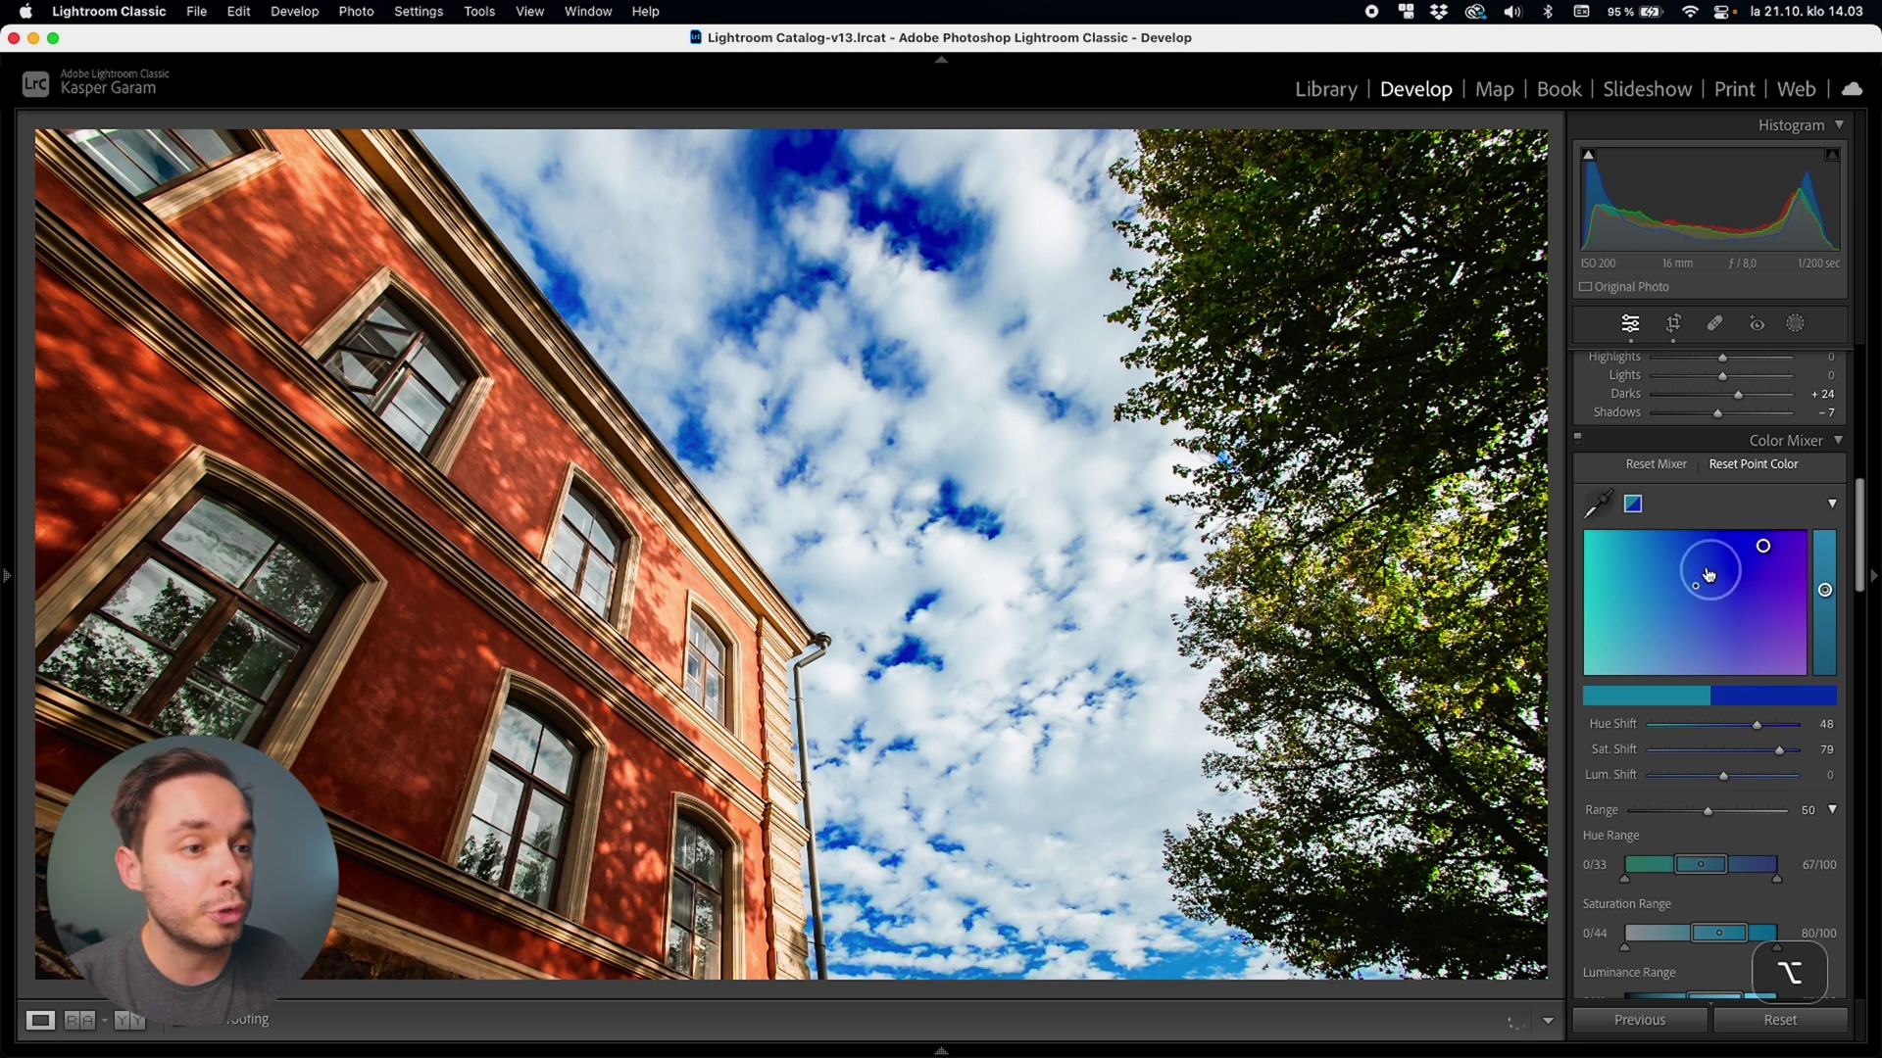
# Try restricted movements in the color field, giving the sky sample hue shift 32, saturation shift 4 and luminance shift -24.
pyautogui.moveTo(1678, 637); pyautogui.dragTo(1679, 628)
pyautogui.press('super')
pyautogui.moveTo(1758, 548); pyautogui.dragTo(1825, 354)
pyautogui.press('shift')
pyautogui.press('alt')
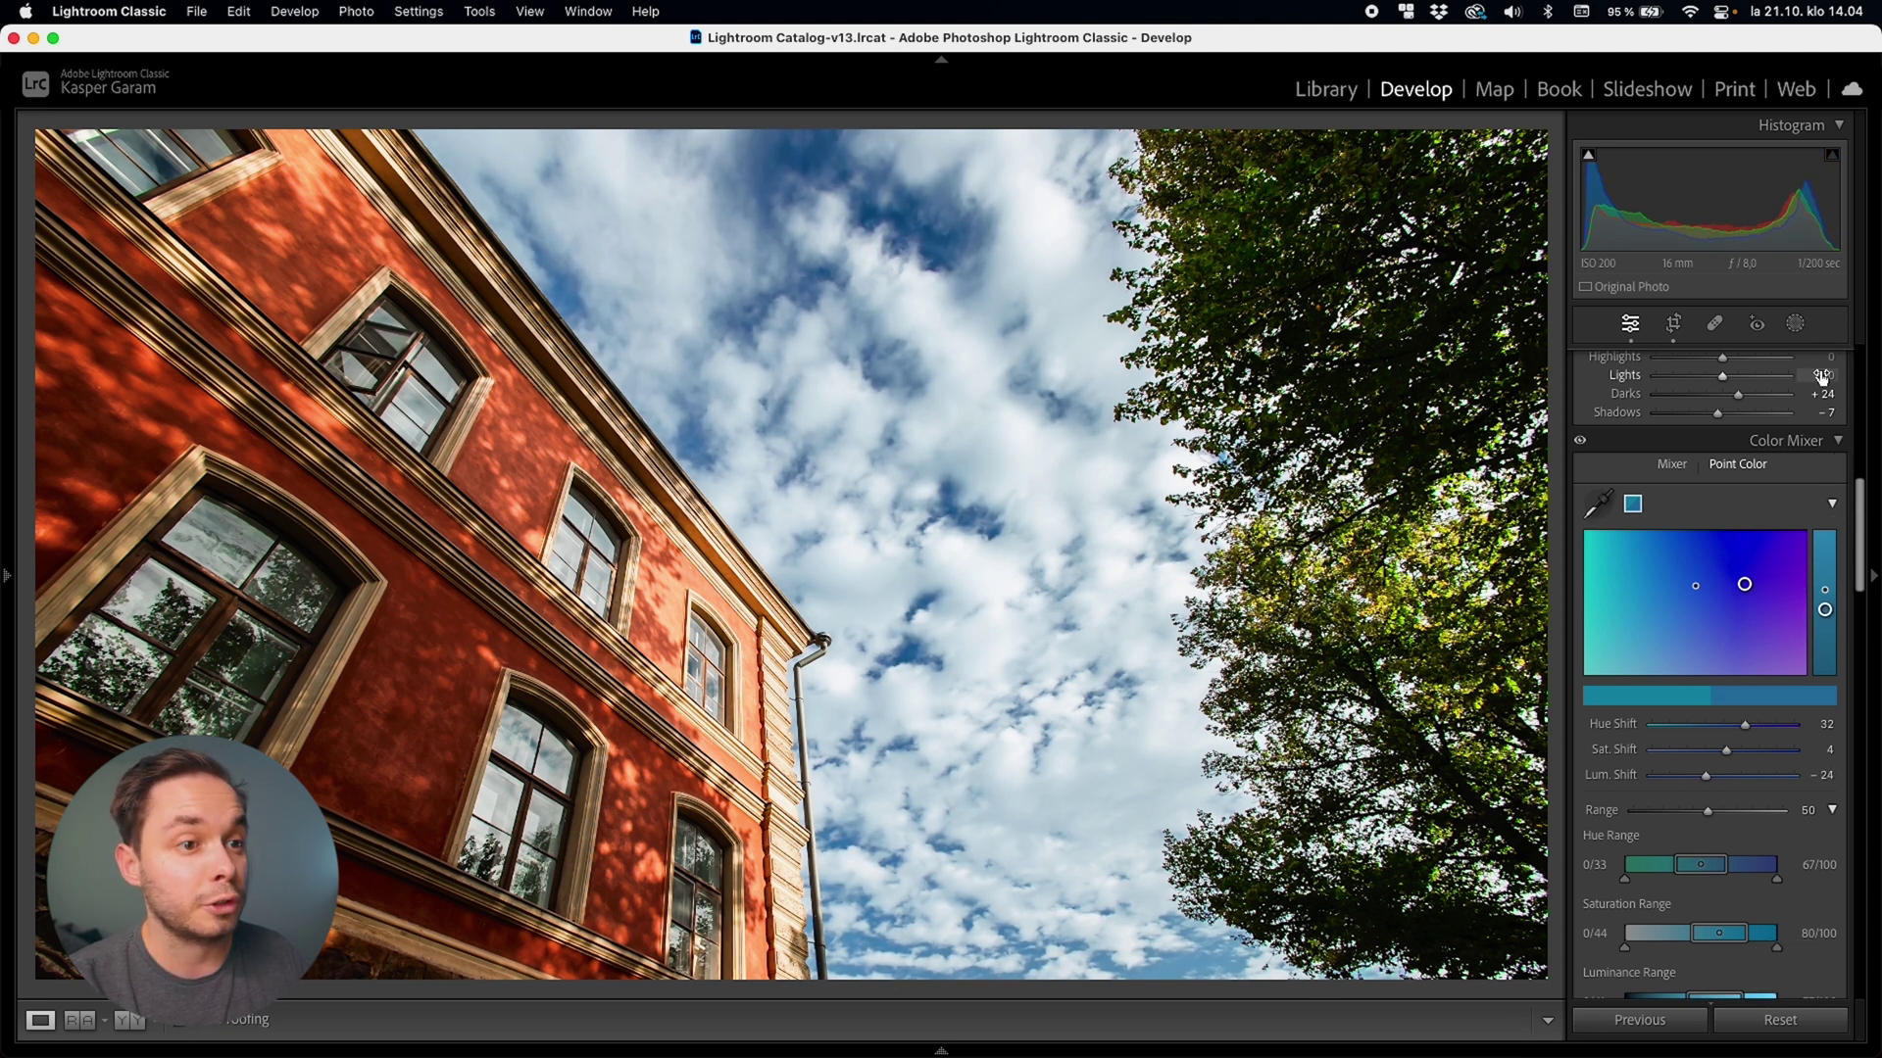
# Reset the sky sample's color shifts, try a saturation shift of 80, and reset it.
pyautogui.doubleClick(1746, 586)
pyautogui.doubleClick(1828, 615)
pyautogui.click(1782, 749)
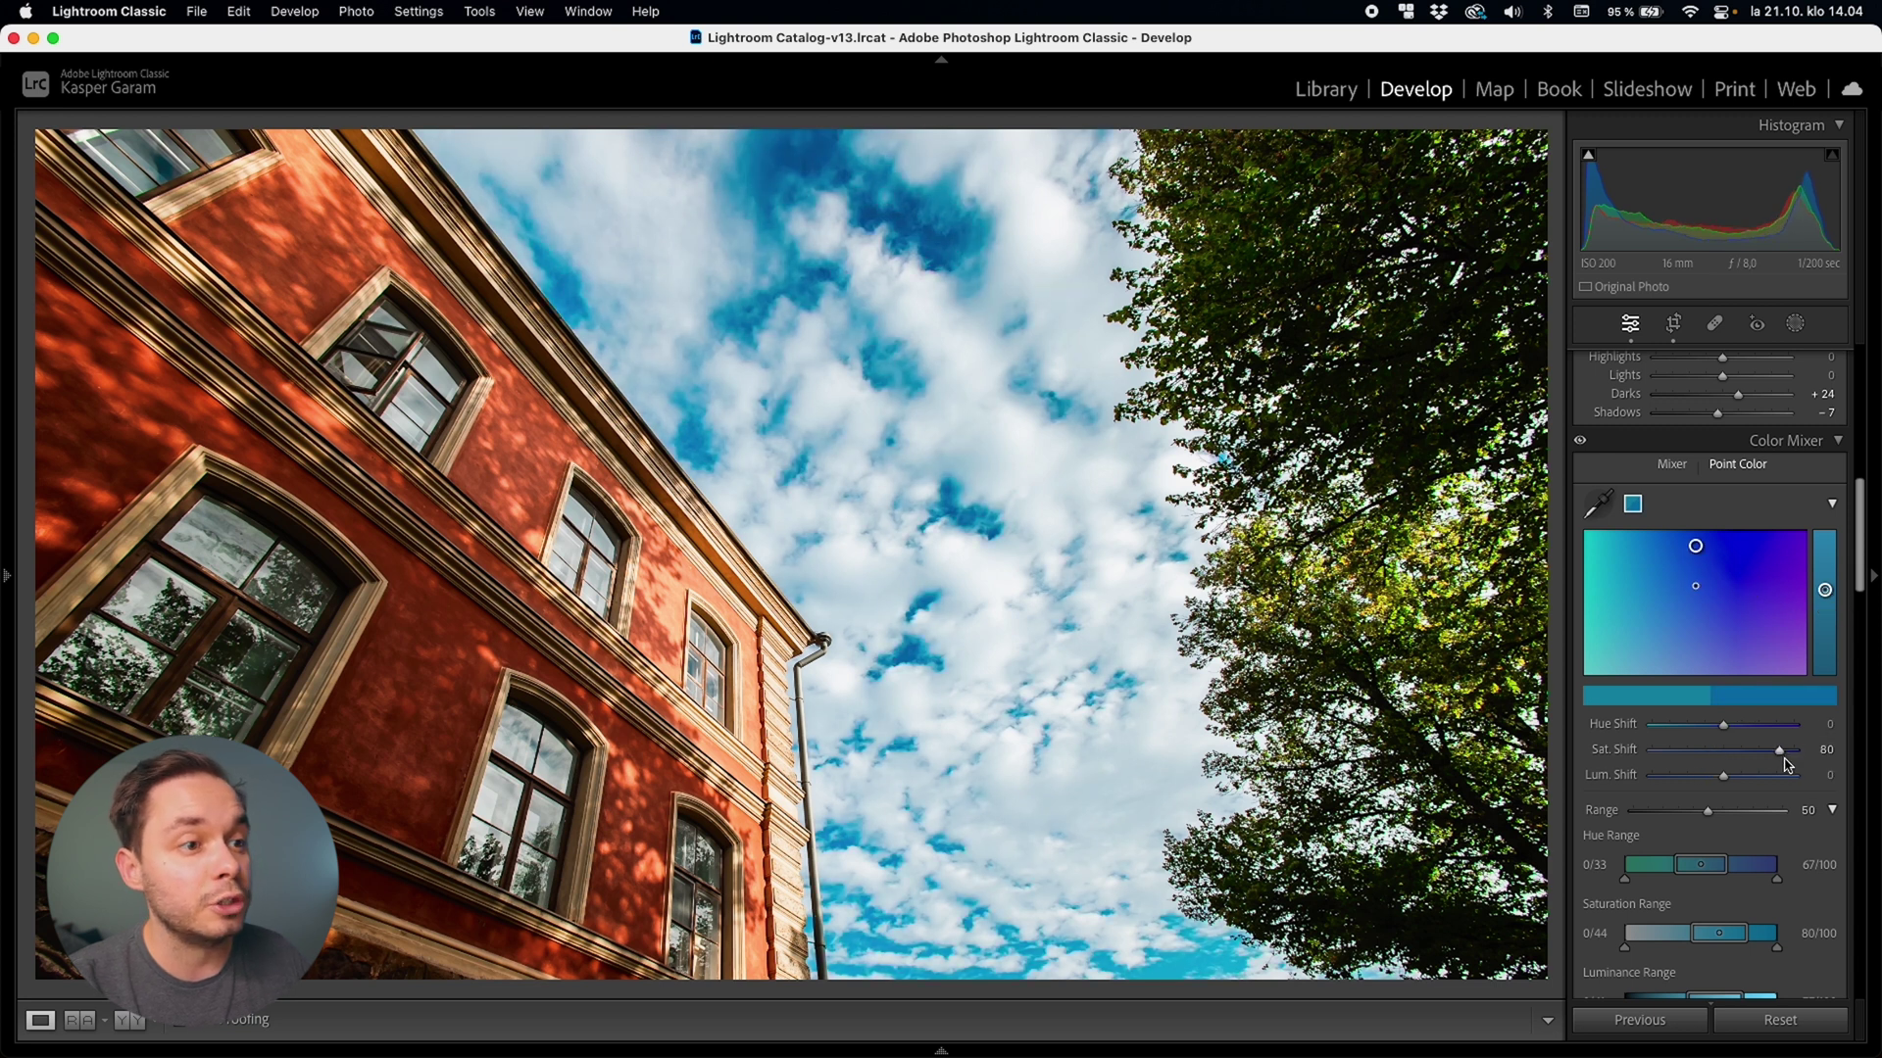
pyautogui.doubleClick(1776, 750)
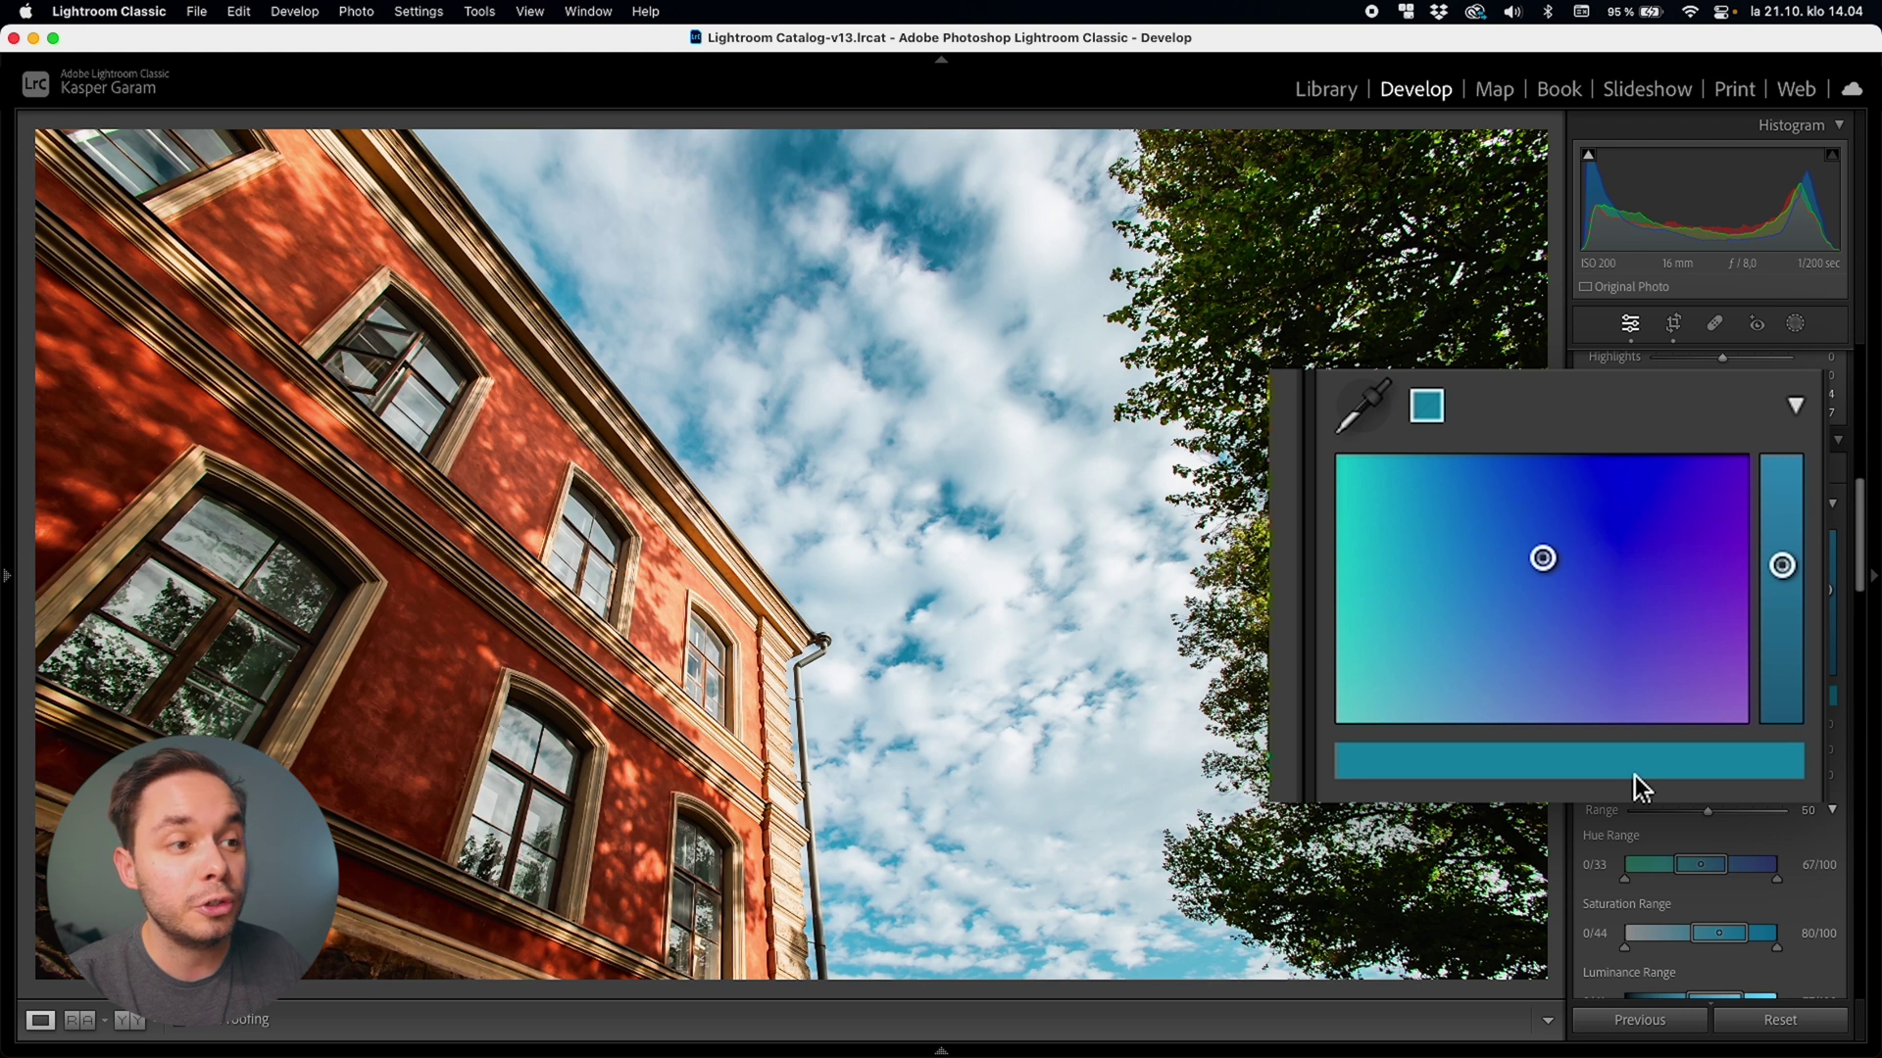
# Push the sky sample's hue and saturation shifts to 100 with a range of 95, and expand the detailed range controls.
pyautogui.moveTo(1541, 574); pyautogui.dragTo(1403, 621)
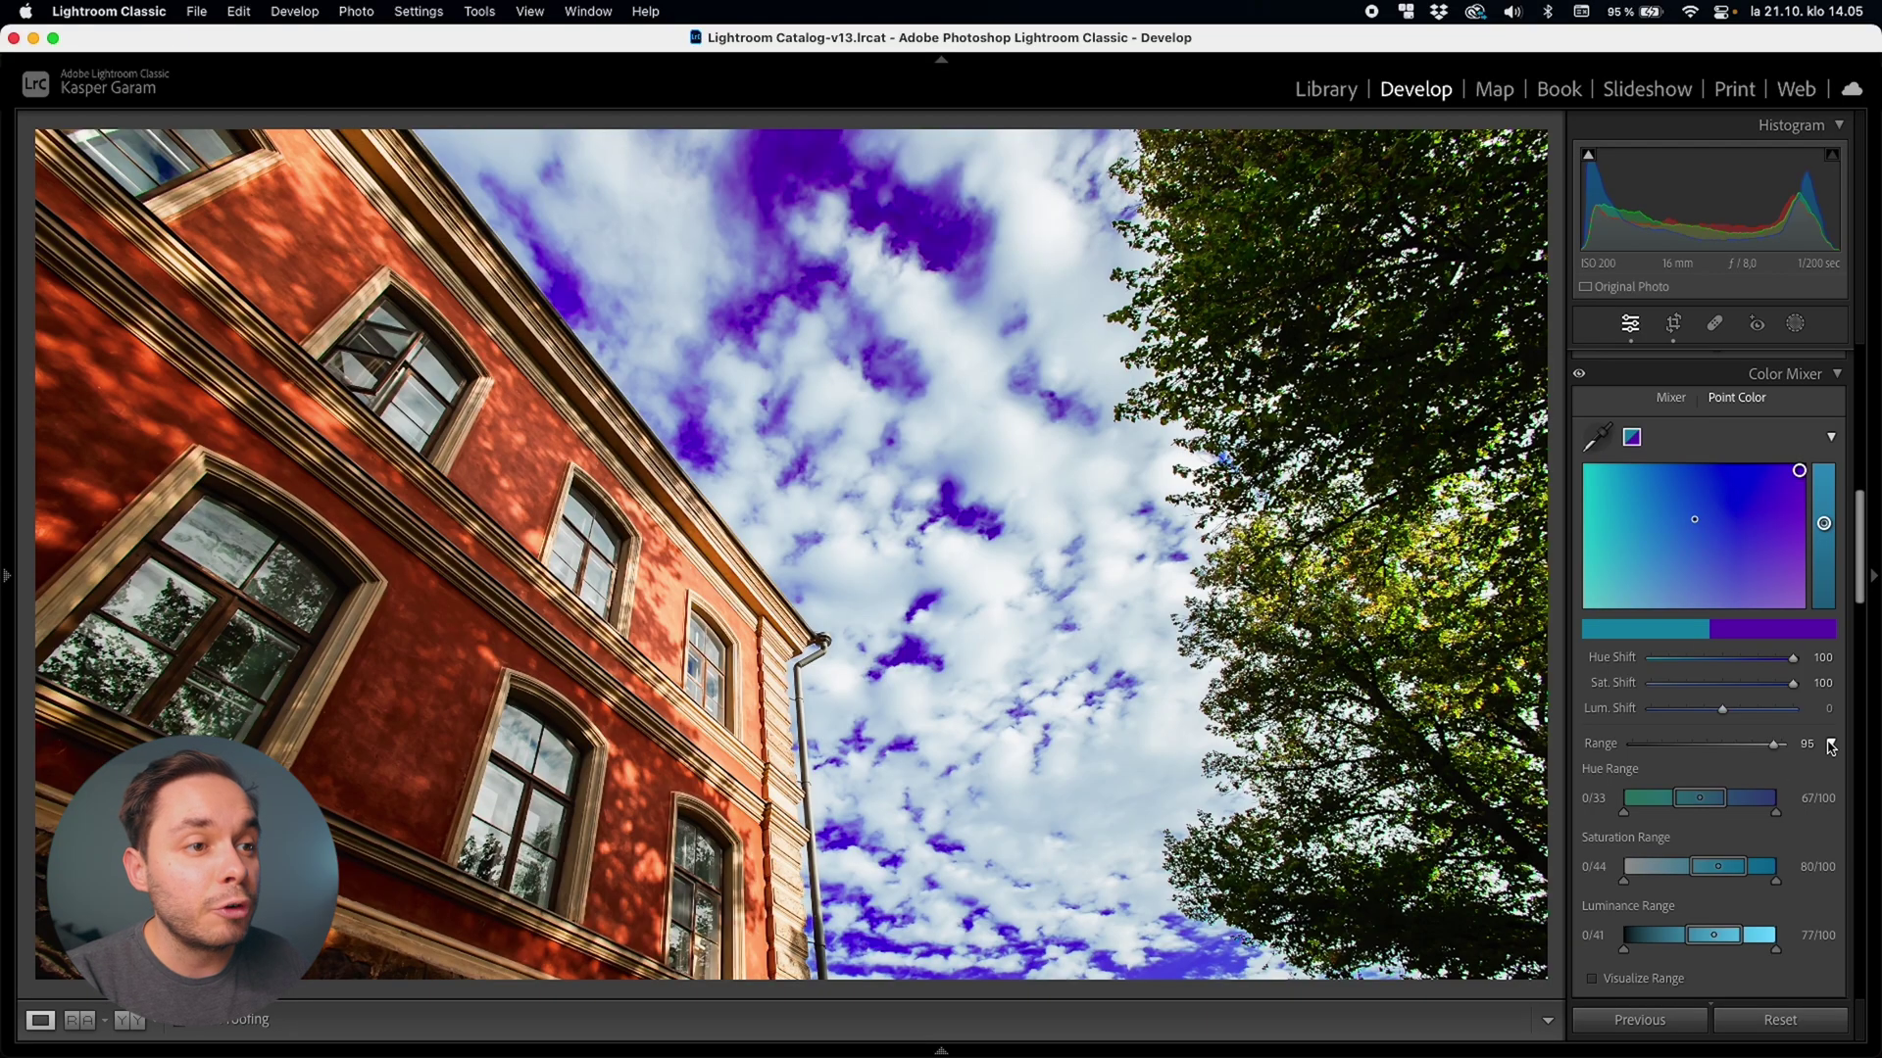
pyautogui.click(1831, 745)
pyautogui.click(1832, 745)
pyautogui.click(1833, 747)
pyautogui.click(1833, 747)
pyautogui.scroll(-2, 1823, 745)
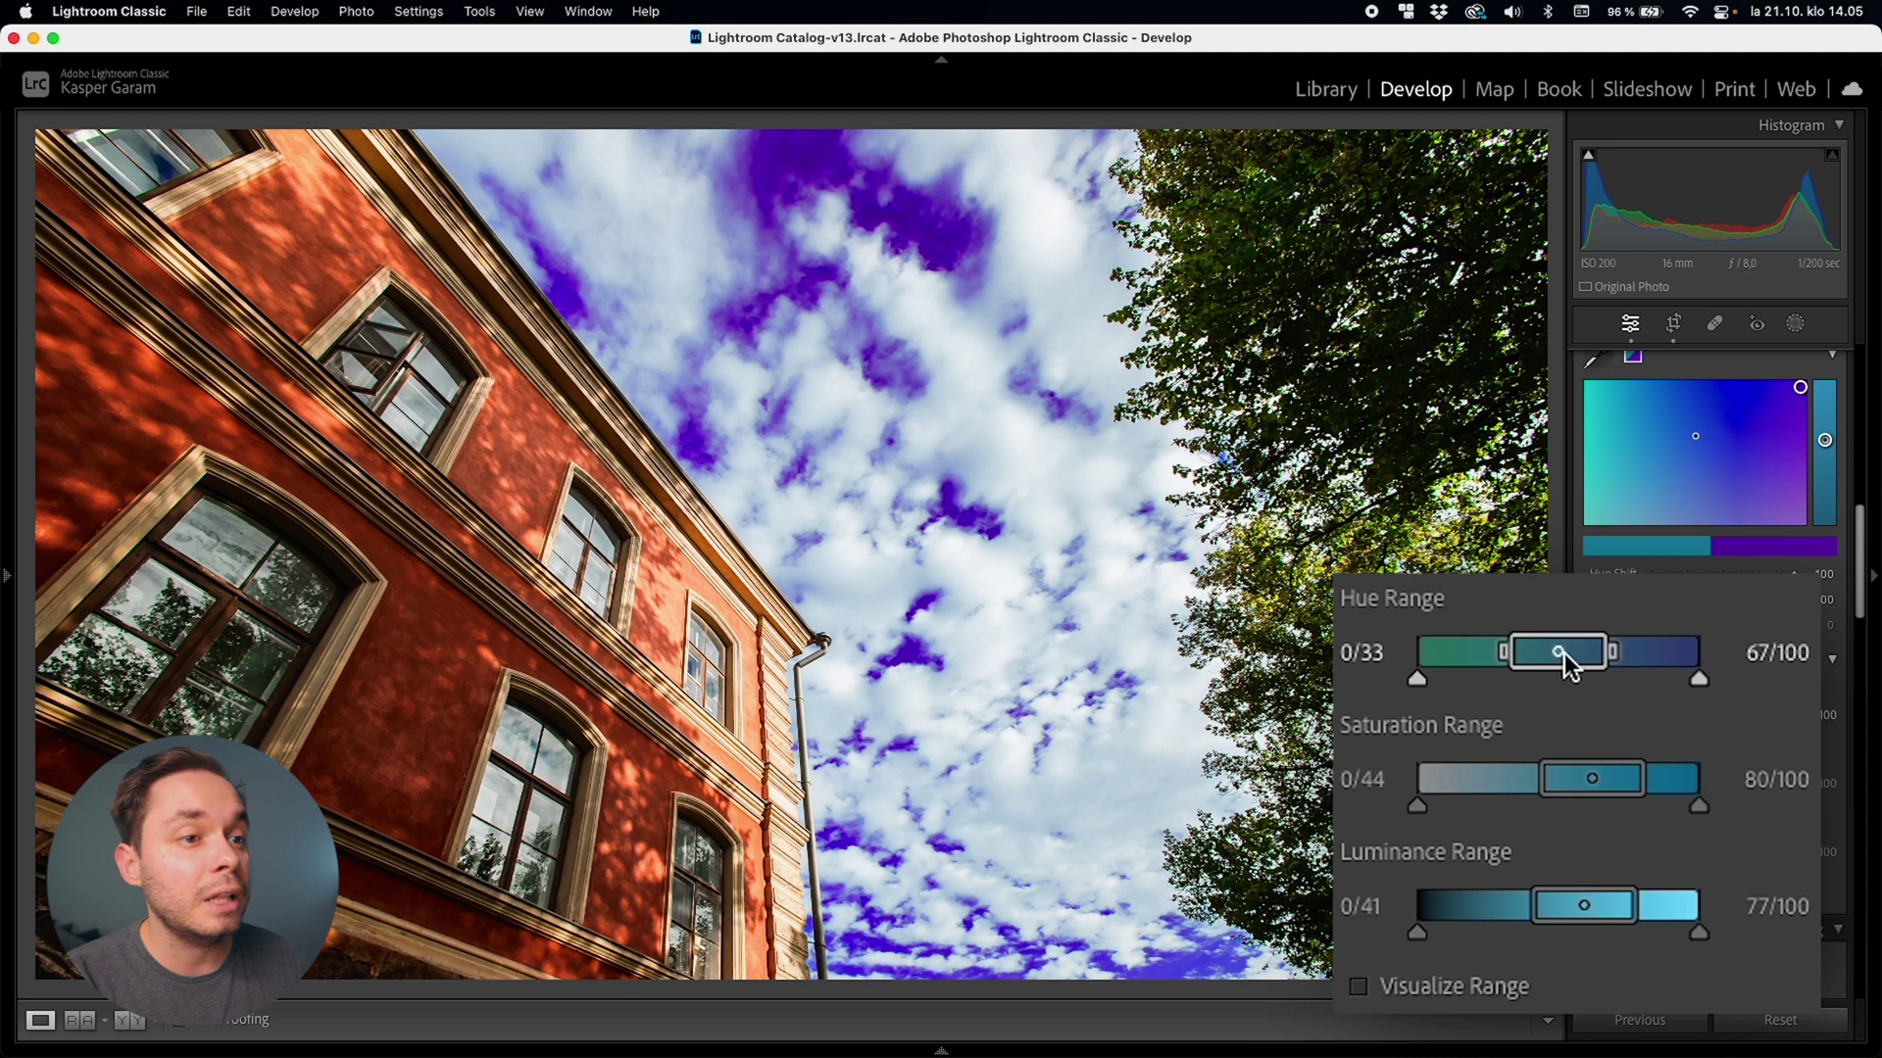
# Adjust the sky sample's ranges to hue 0/16–80/100, saturation 0/16–80/100 and luminance 0/25–96/100.
pyautogui.moveTo(1564, 653); pyautogui.dragTo(1519, 665)
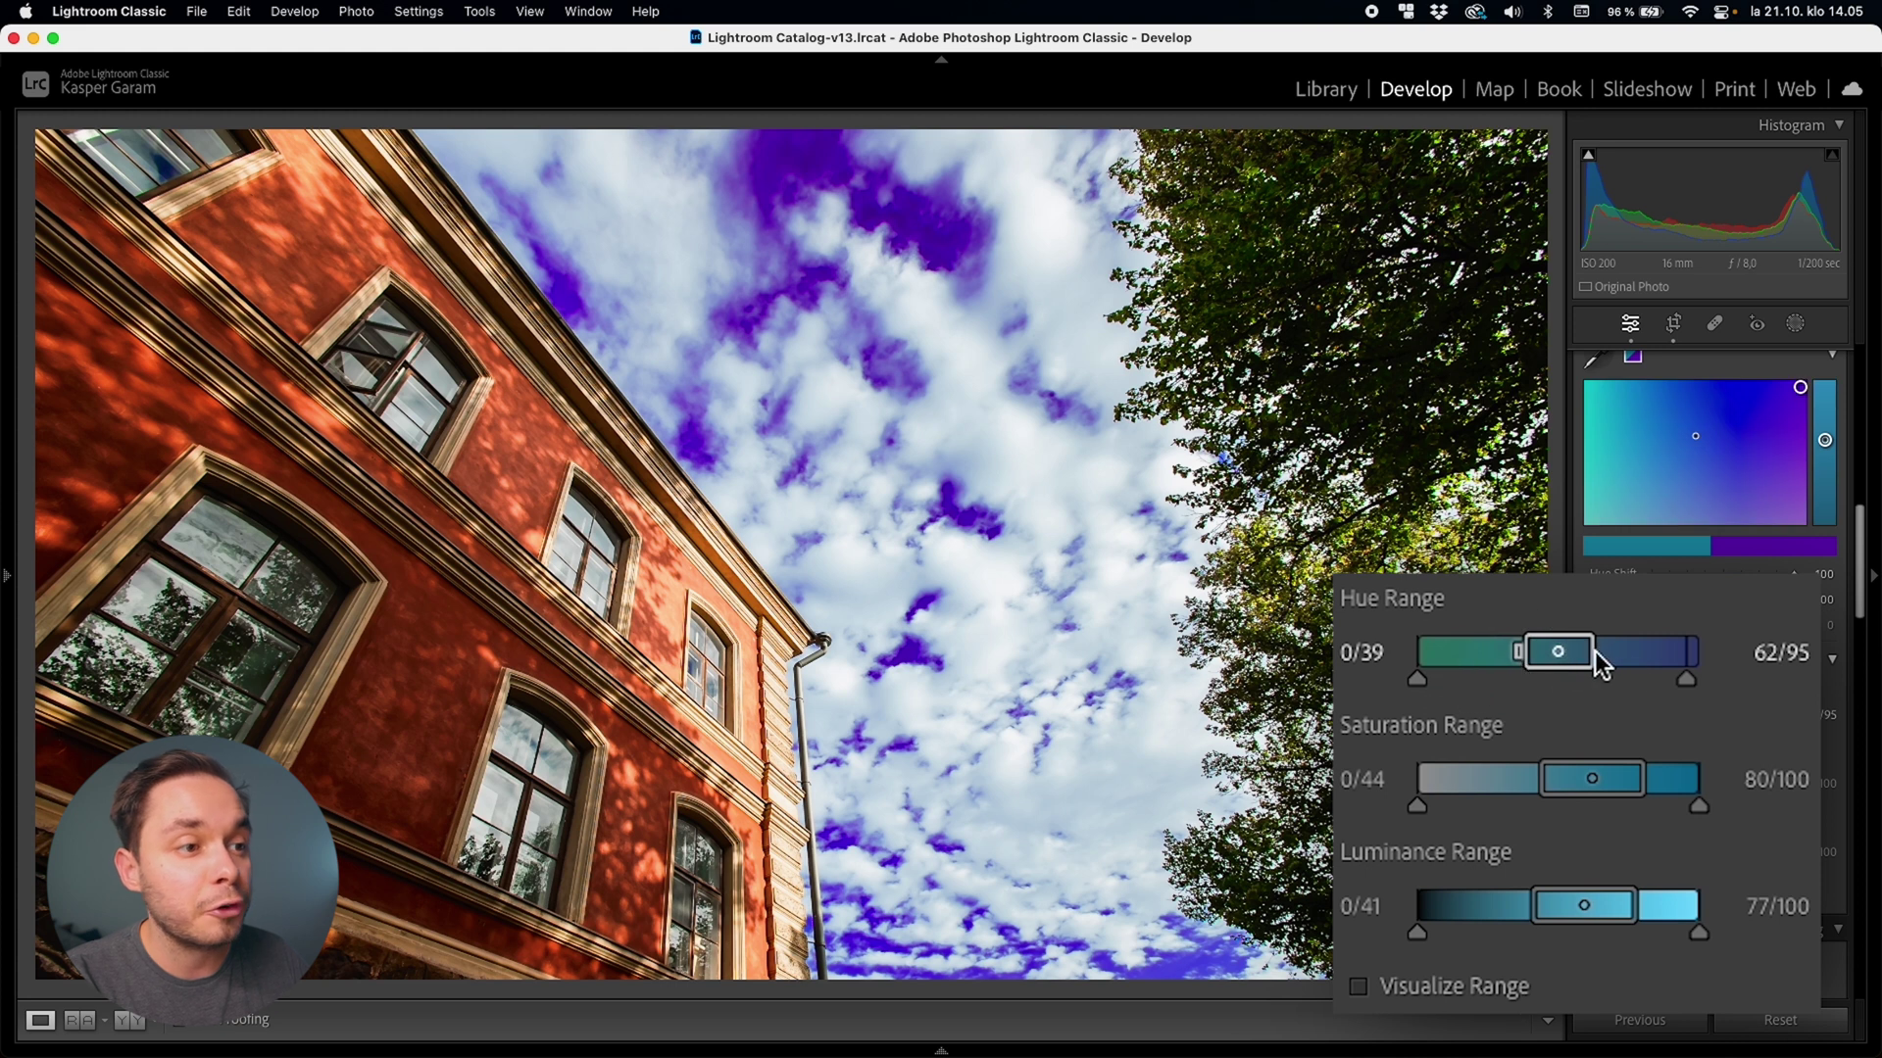
pyautogui.moveTo(1685, 680)
pyautogui.mouseDown()
pyautogui.moveTo(1582, 692)
pyautogui.moveTo(1688, 697)
pyautogui.mouseUp()
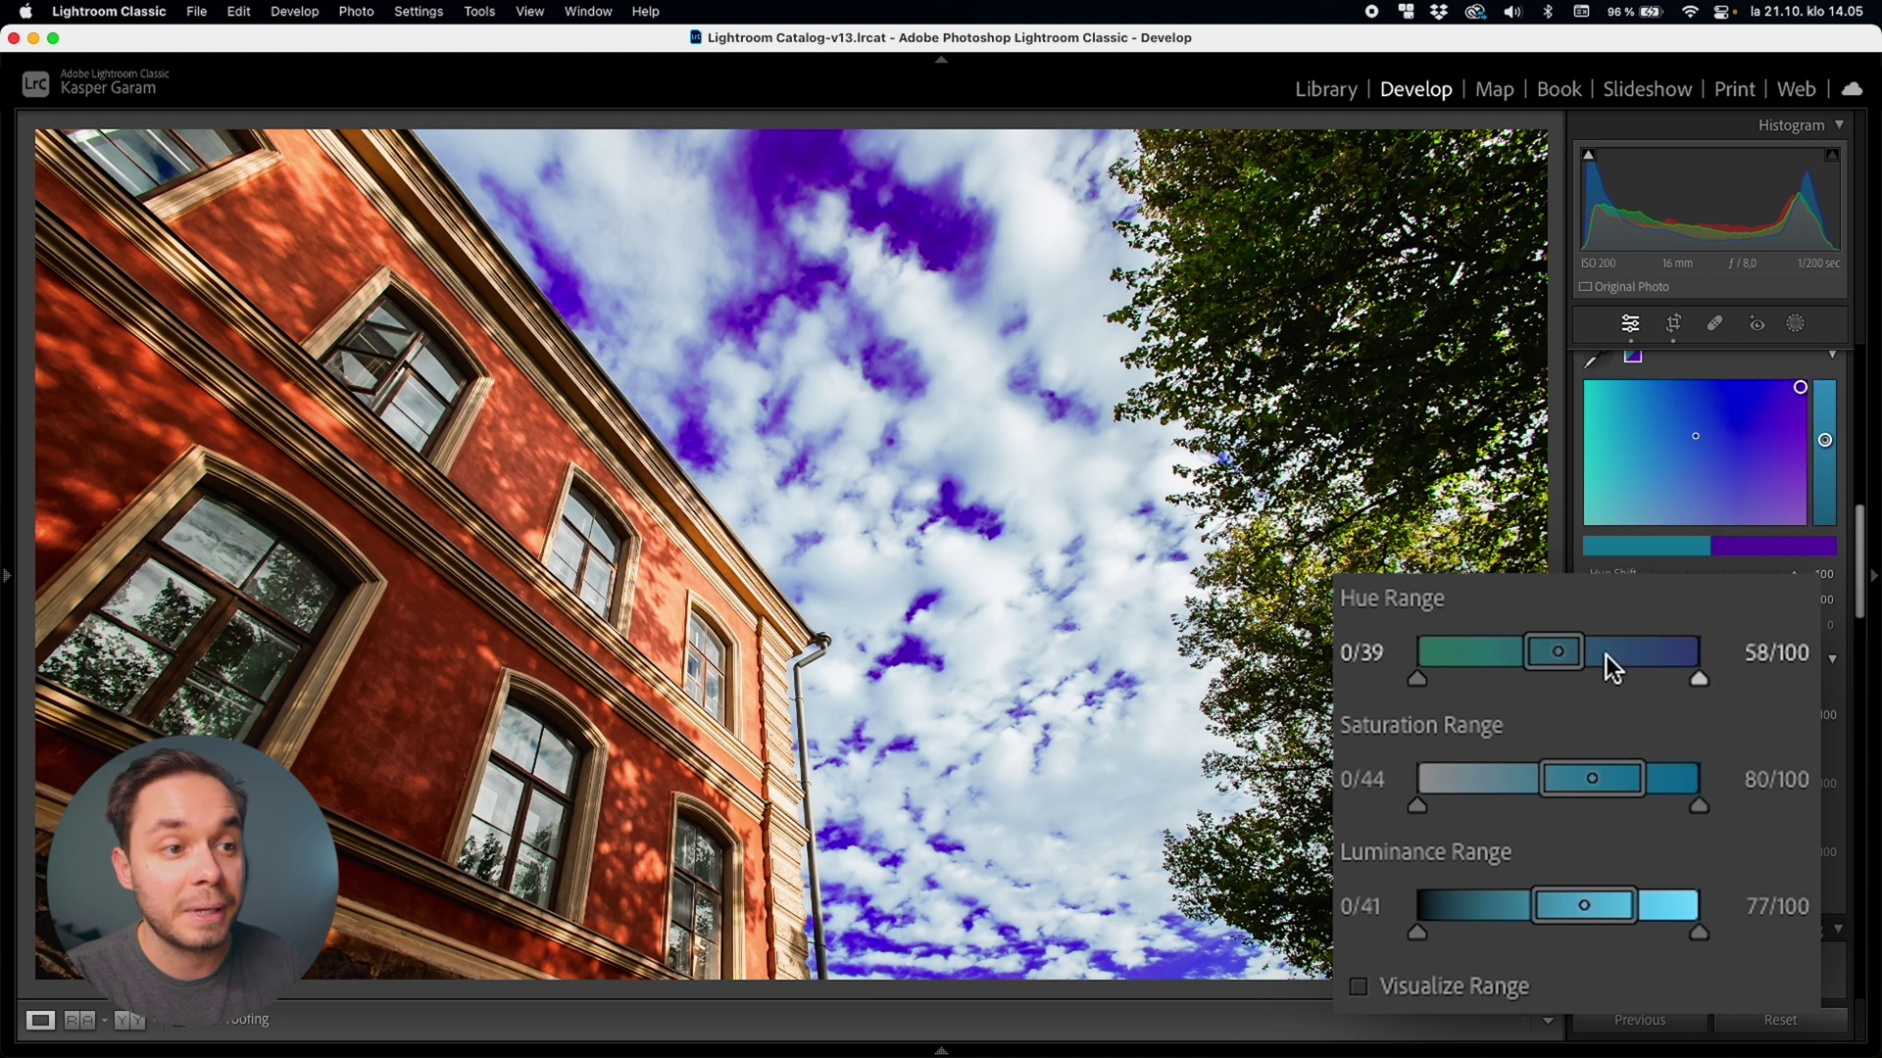
pyautogui.moveTo(1579, 655); pyautogui.dragTo(1688, 698)
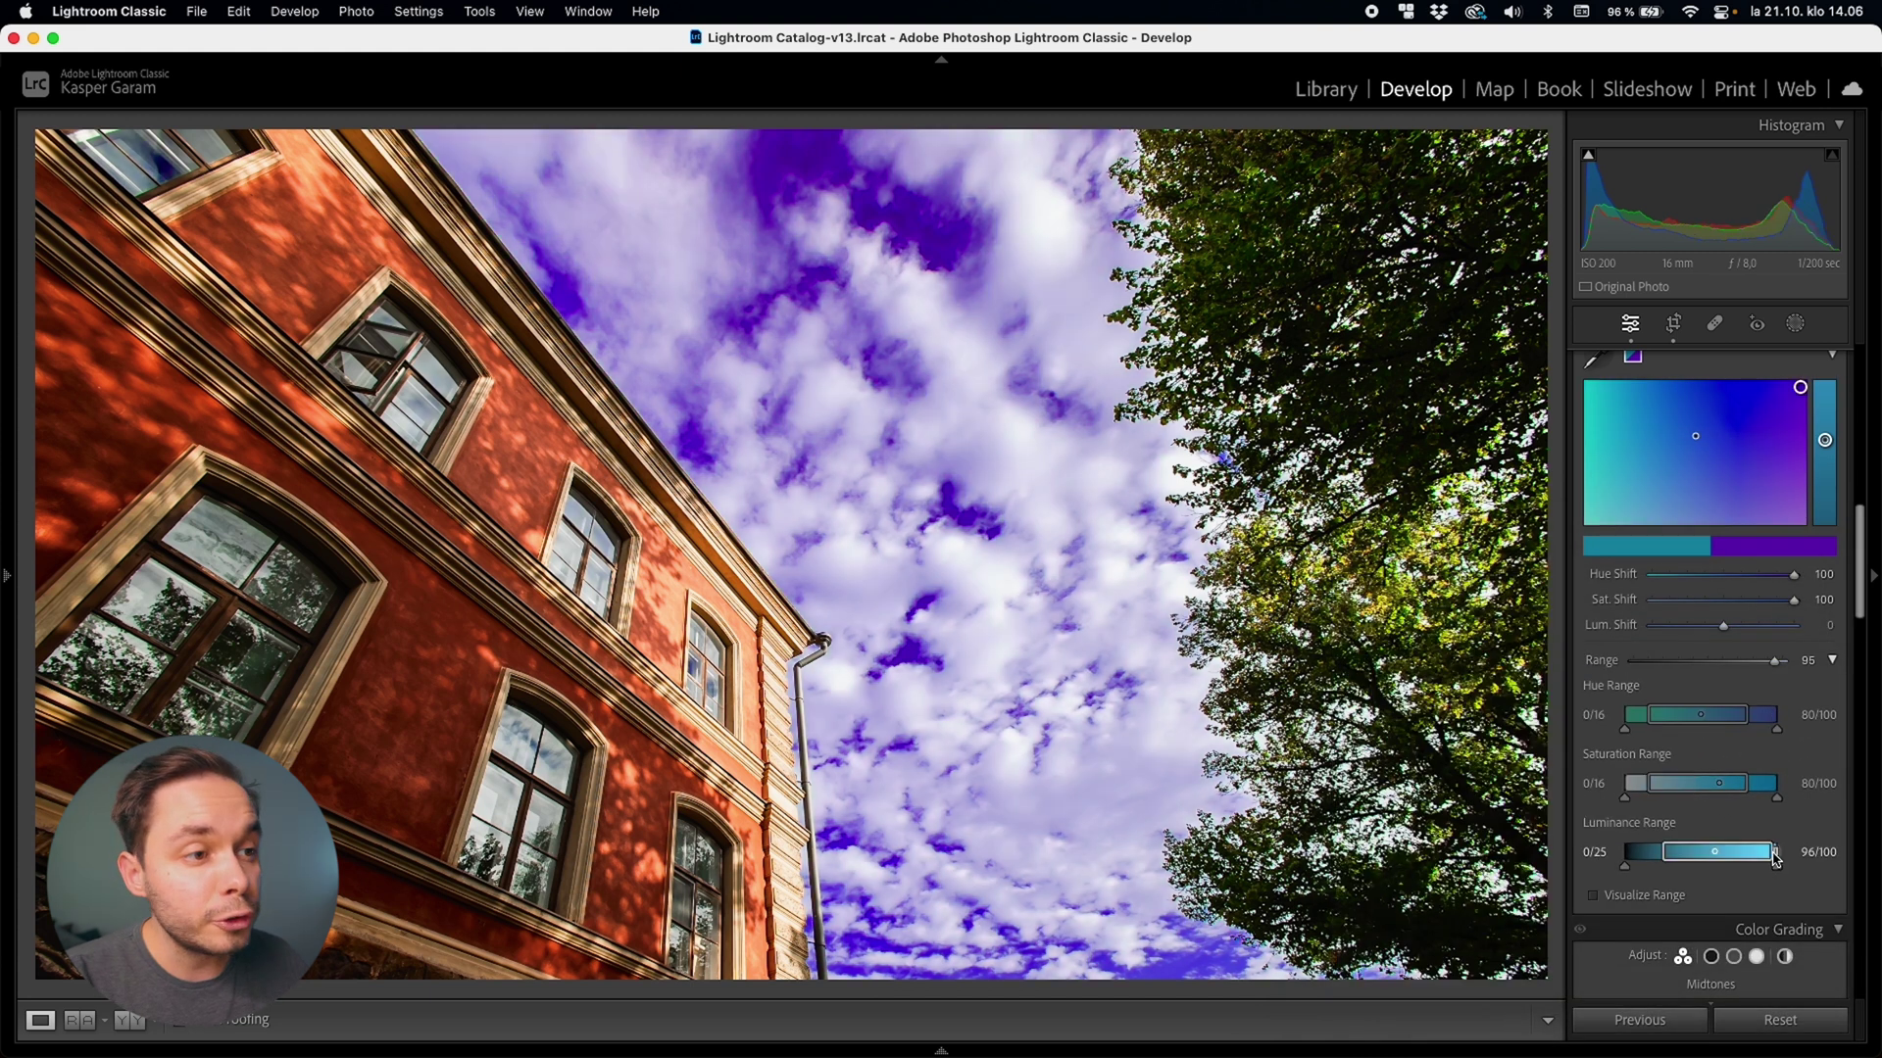
# Using the range visualization temporarily, set the sky sample's ranges to hue 0/22–70/90, saturation 0/45–80/100 and luminance 0/1–72/100.
pyautogui.click(1675, 899)
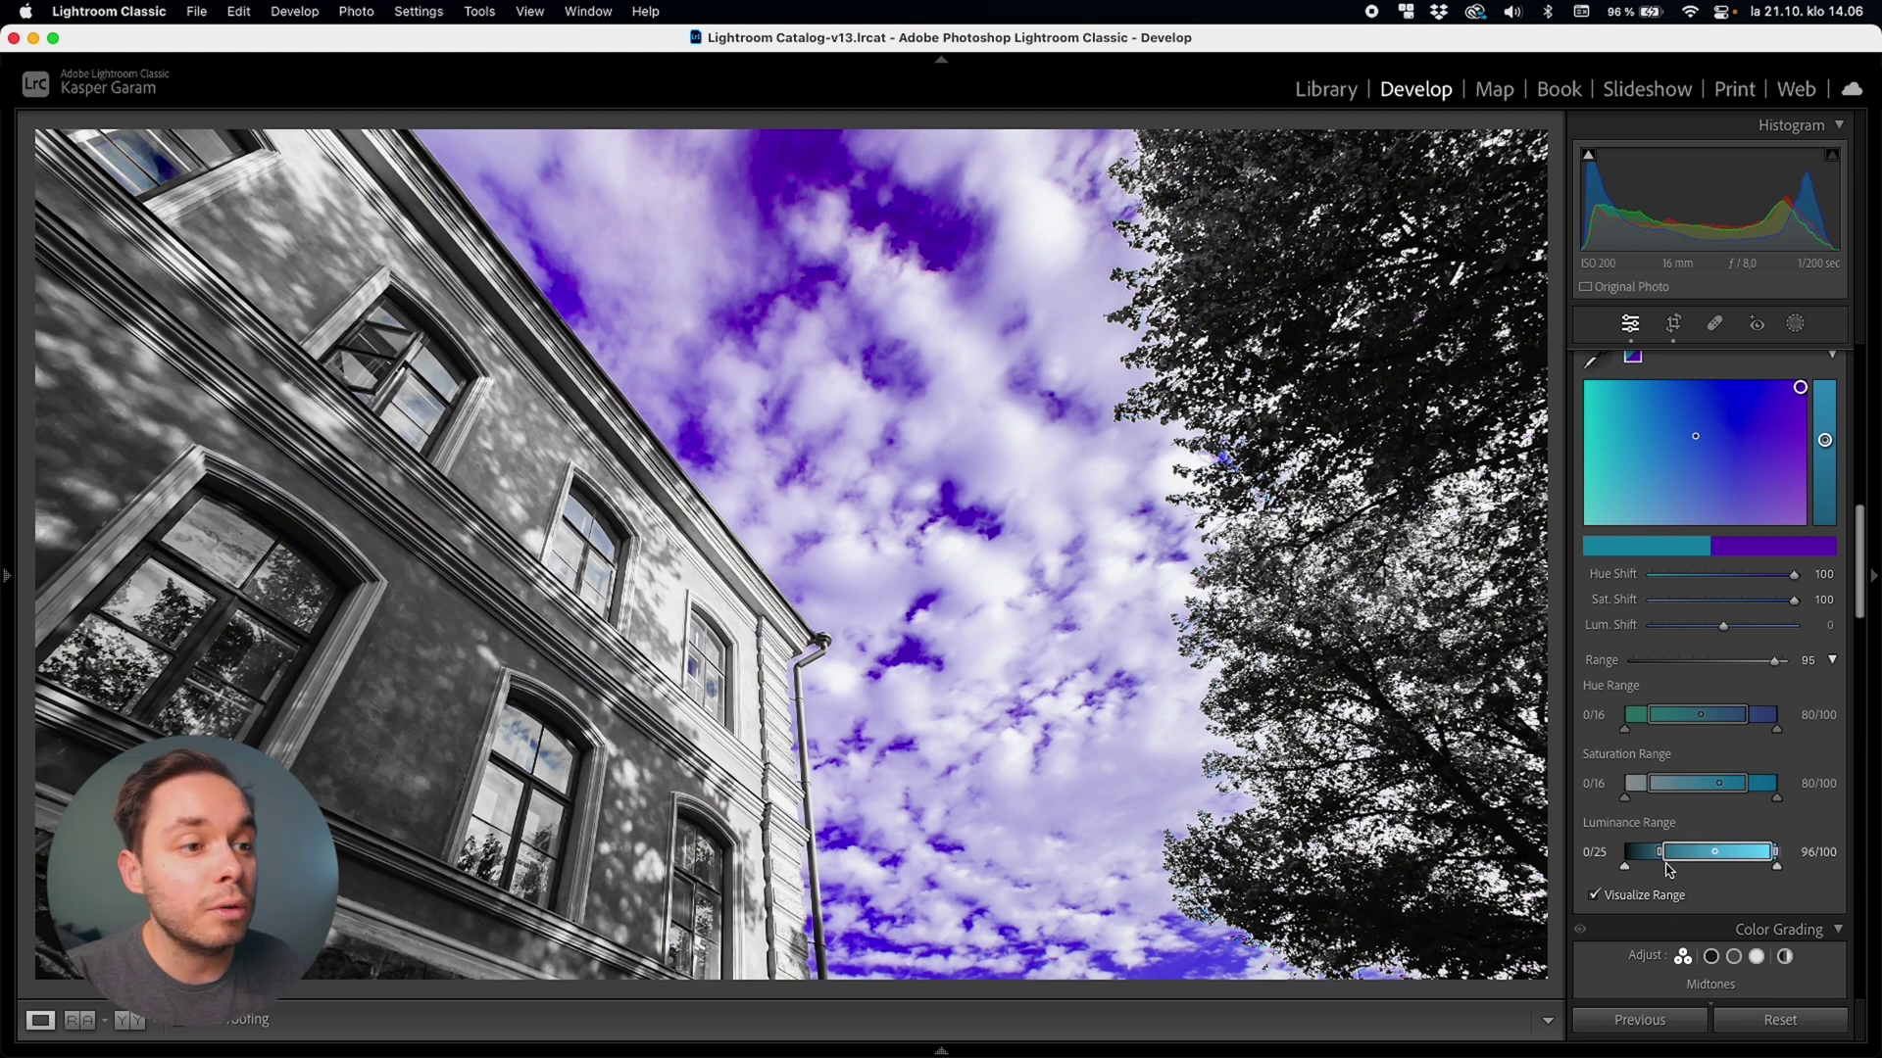
pyautogui.moveTo(1641, 792); pyautogui.dragTo(1693, 793)
pyautogui.moveTo(1650, 718)
pyautogui.mouseDown()
pyautogui.moveTo(1681, 725)
pyautogui.moveTo(1659, 722)
pyautogui.mouseUp()
pyautogui.moveTo(1703, 859); pyautogui.dragTo(1777, 865)
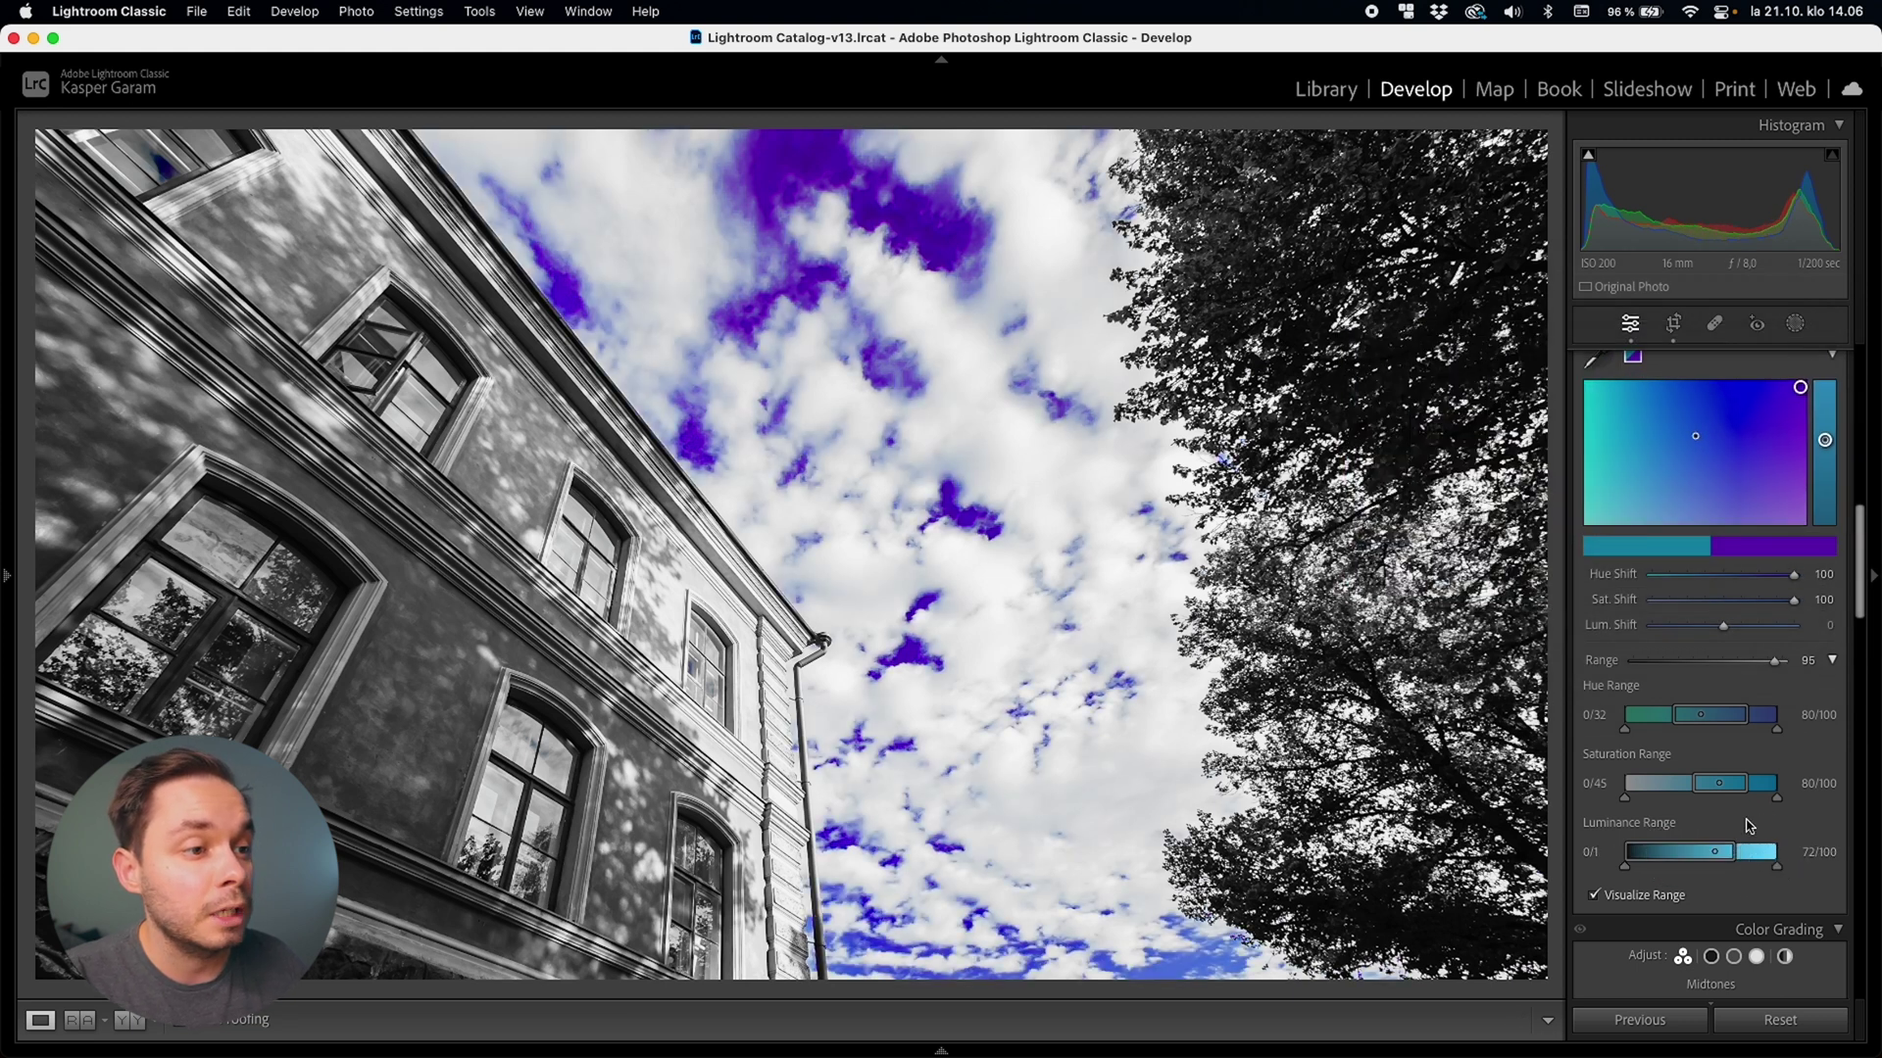
pyautogui.click(1659, 907)
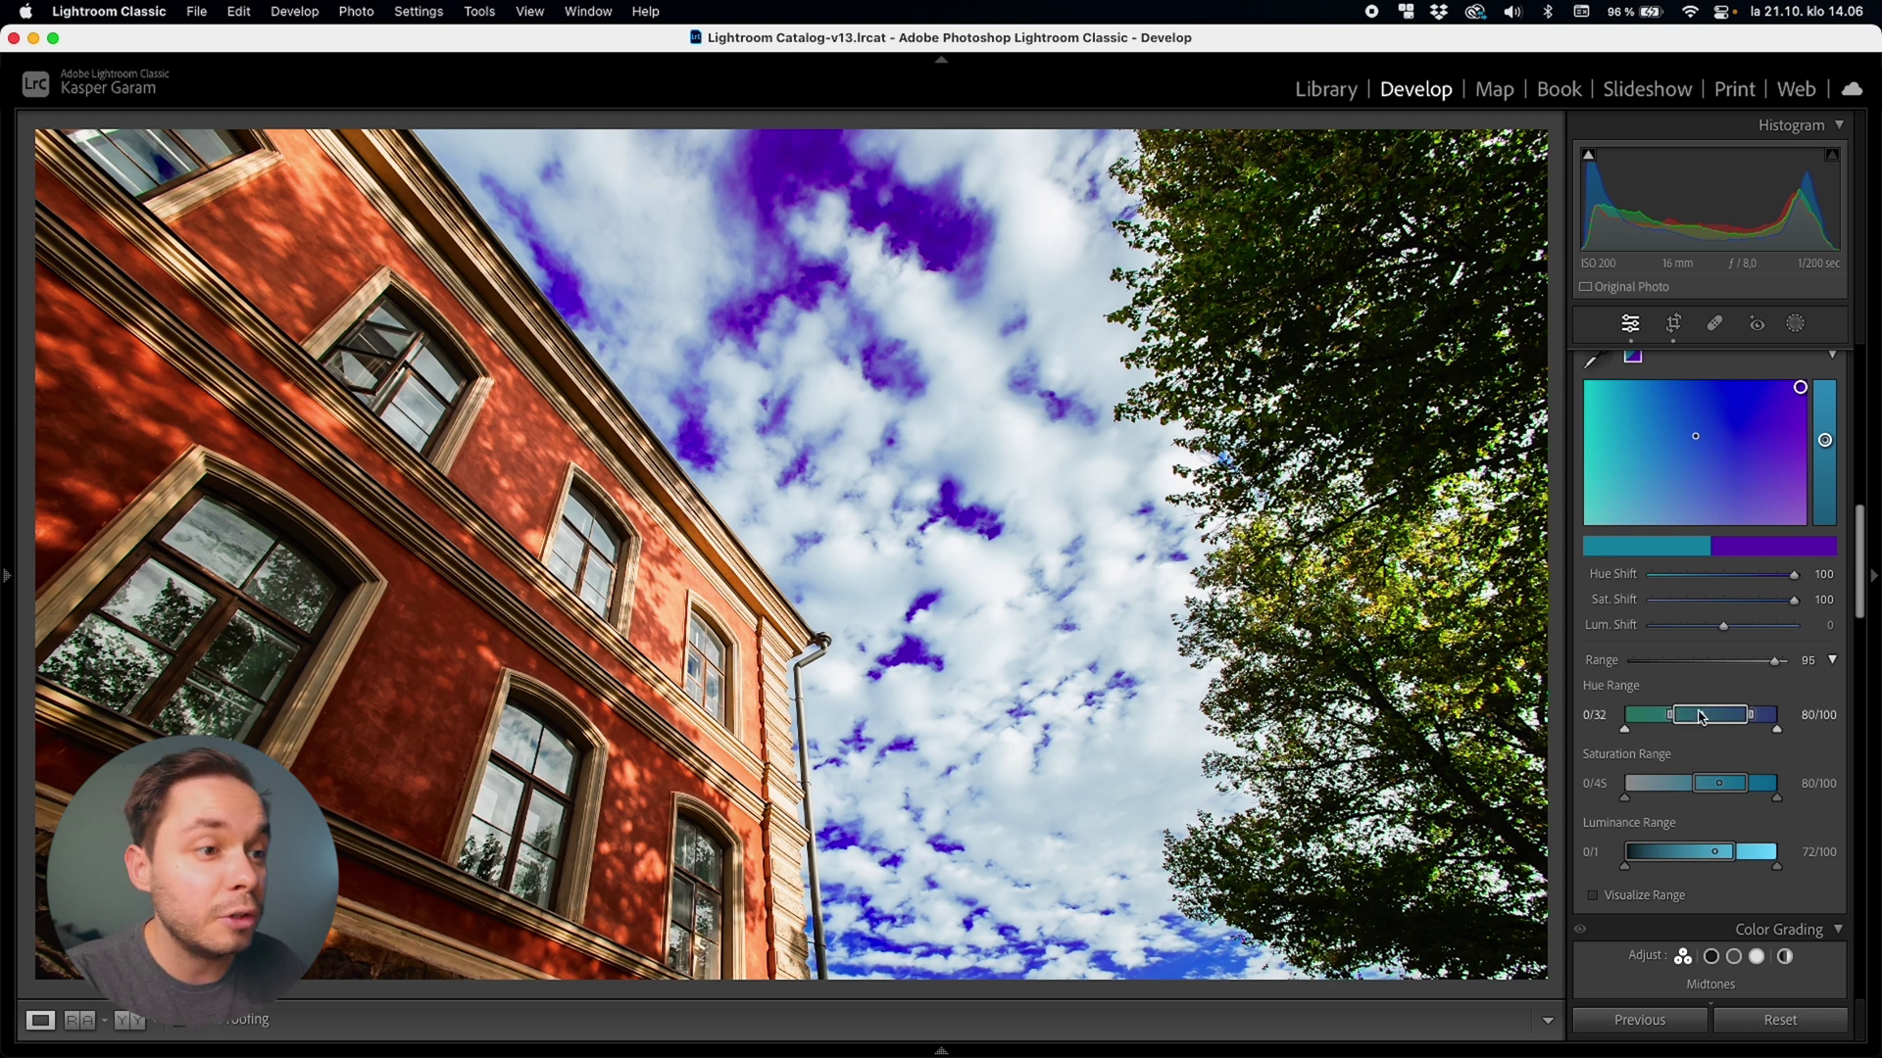
pyautogui.moveTo(1701, 716); pyautogui.dragTo(1690, 755)
# Add point color samples from the yellow-green foliage, the peach building edge and the dark green leaves, and make the peach sample active.
pyautogui.scroll(2, 1690, 755)
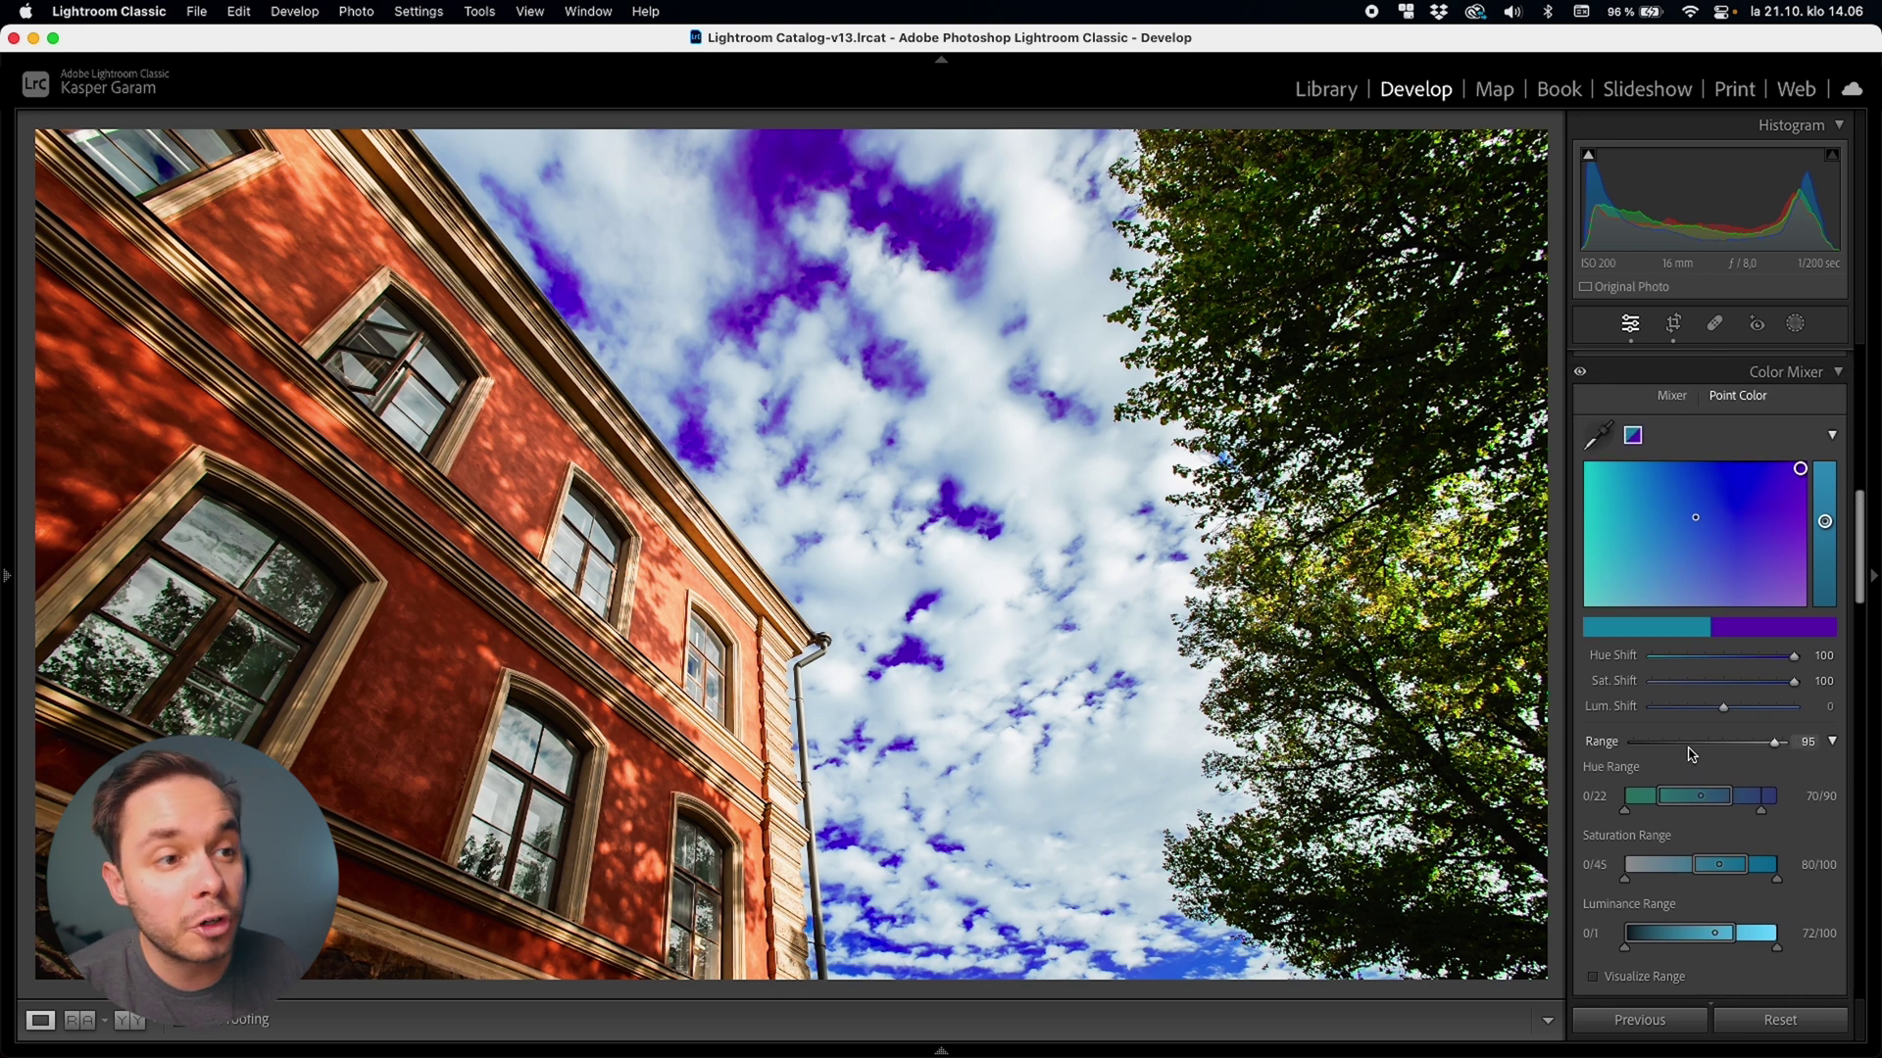
pyautogui.click(1612, 438)
pyautogui.click(1490, 680)
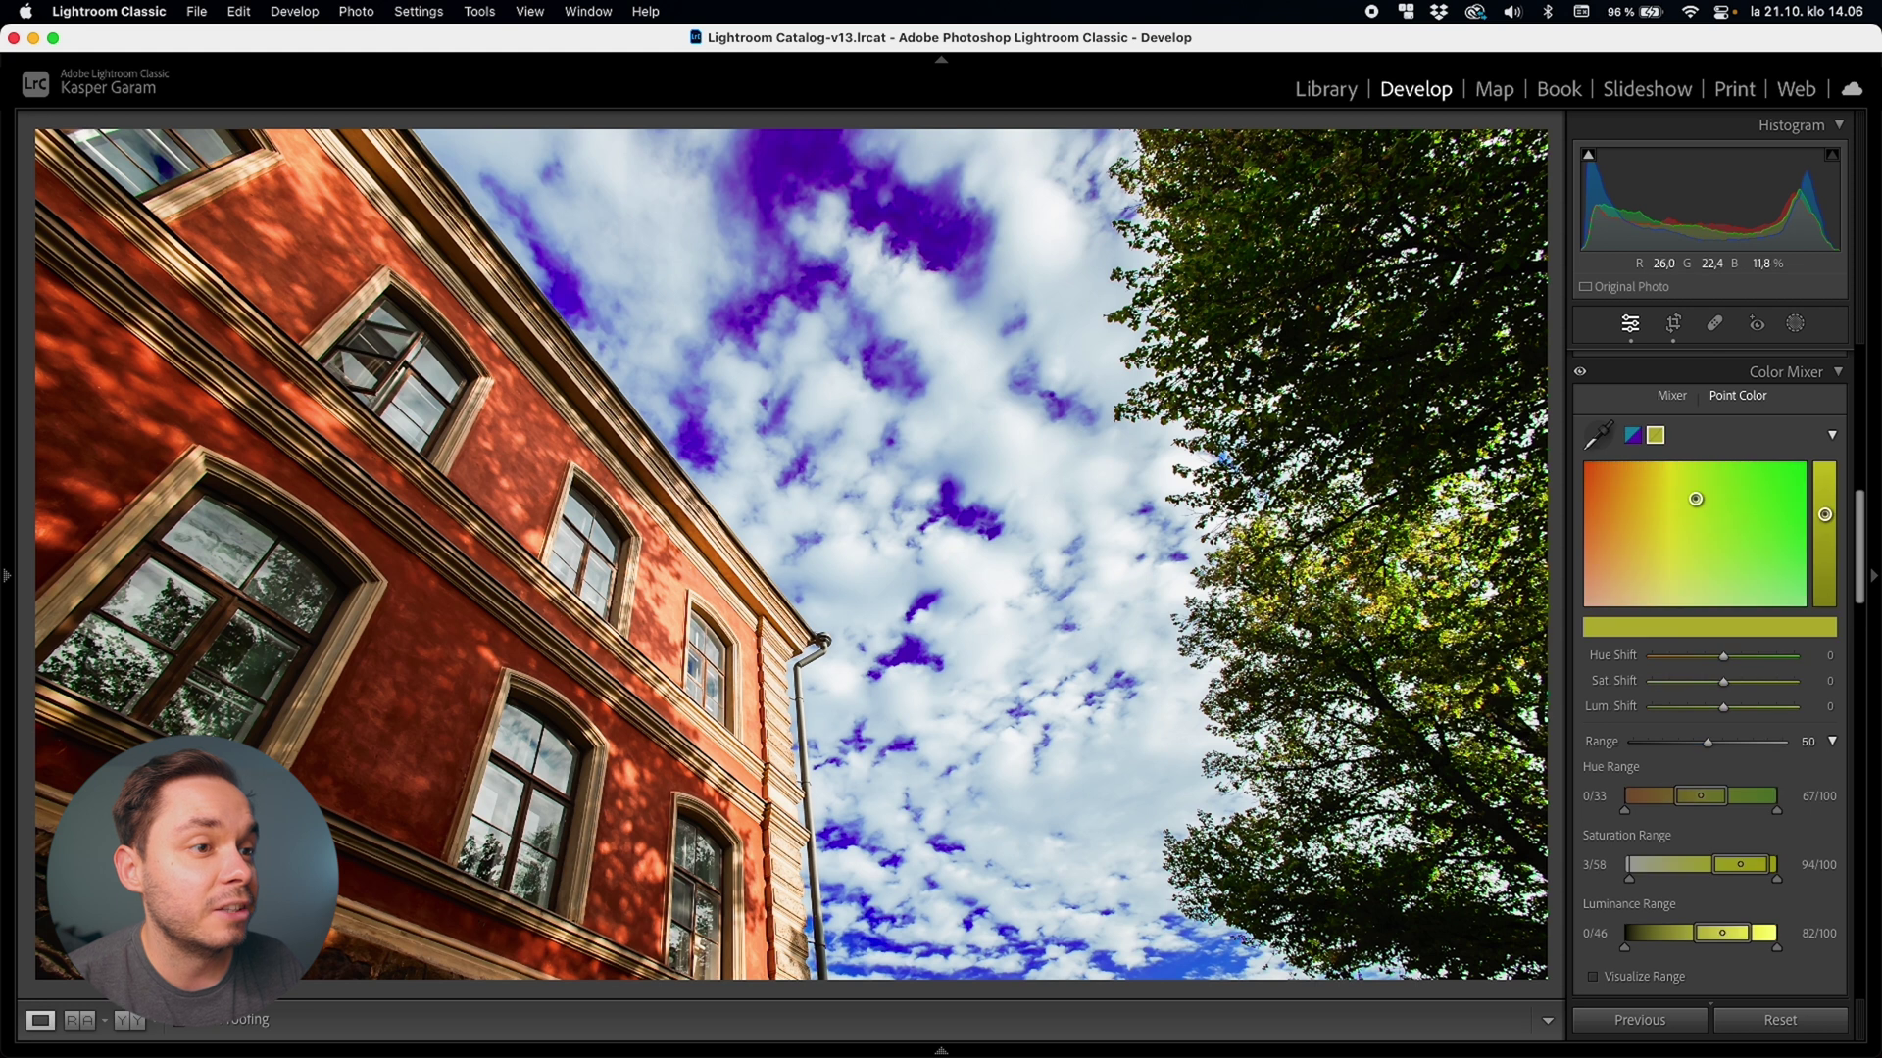
pyautogui.click(779, 662)
pyautogui.click(1597, 434)
pyautogui.click(1316, 307)
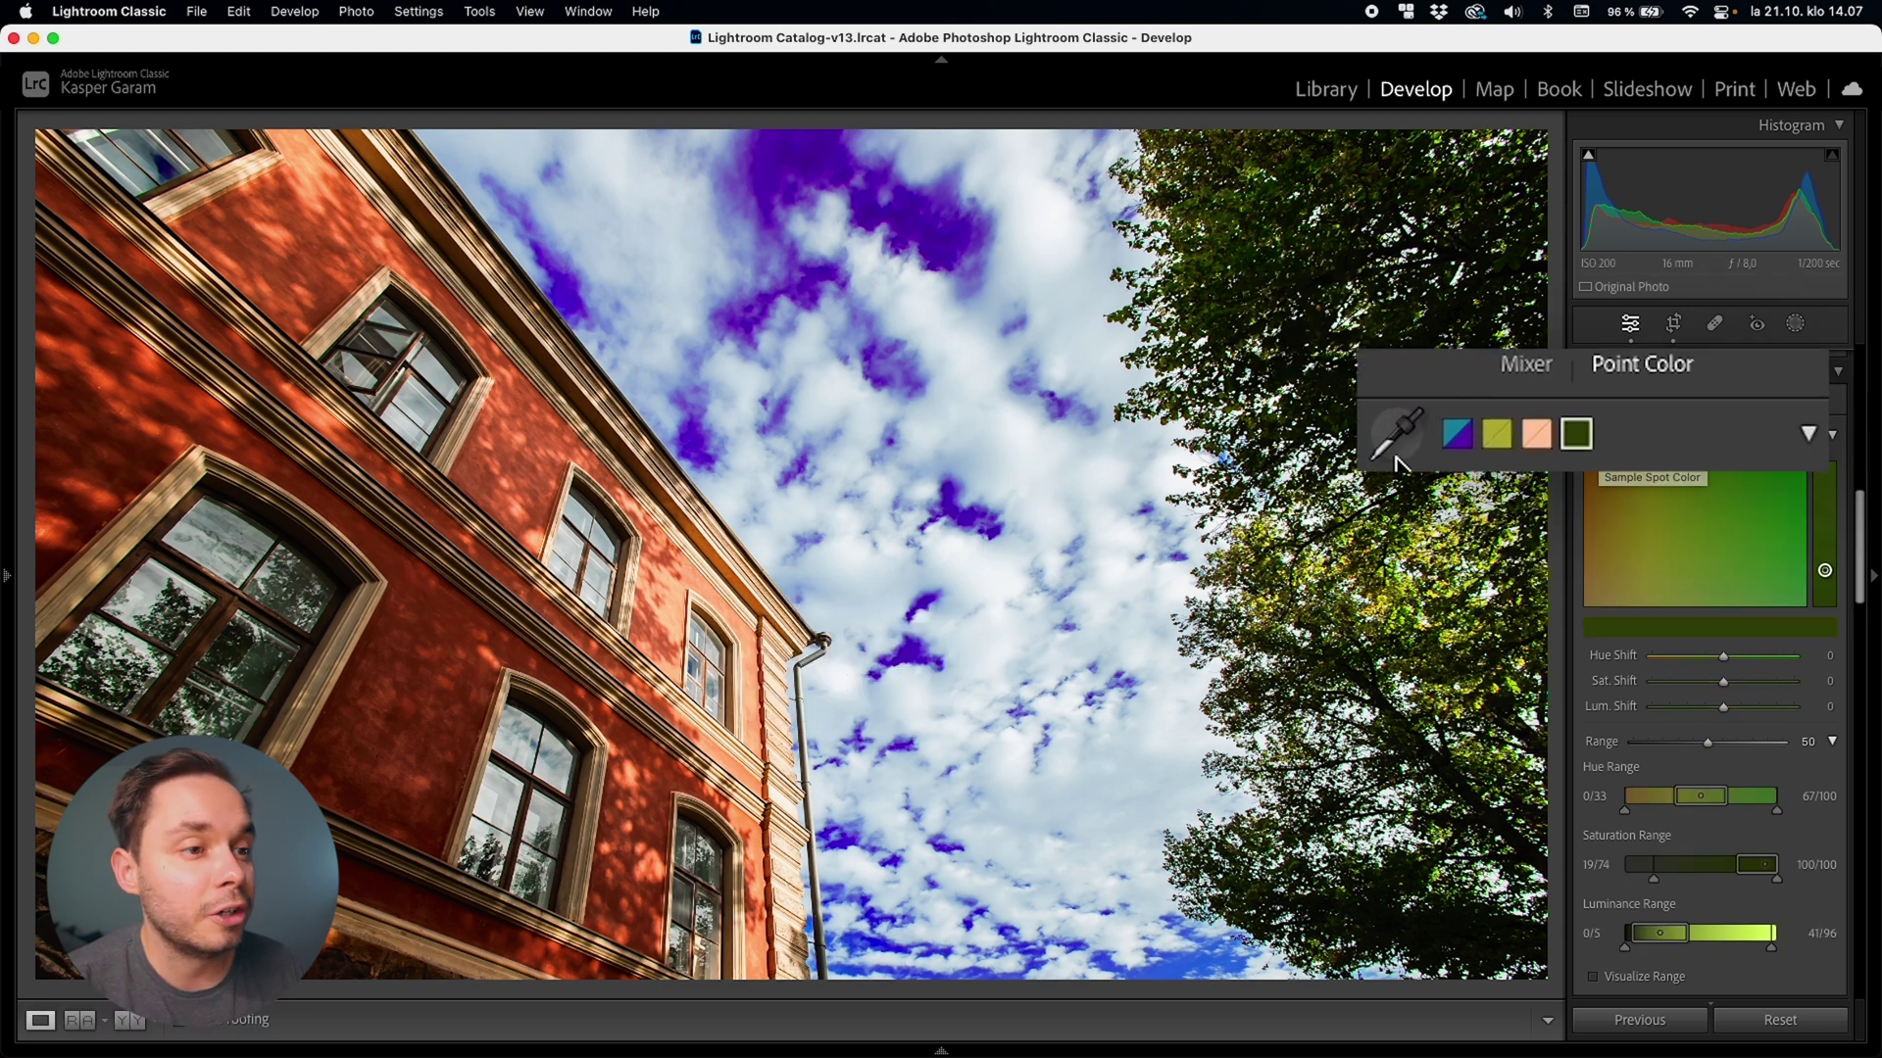
pyautogui.click(1599, 445)
pyautogui.click(769, 678)
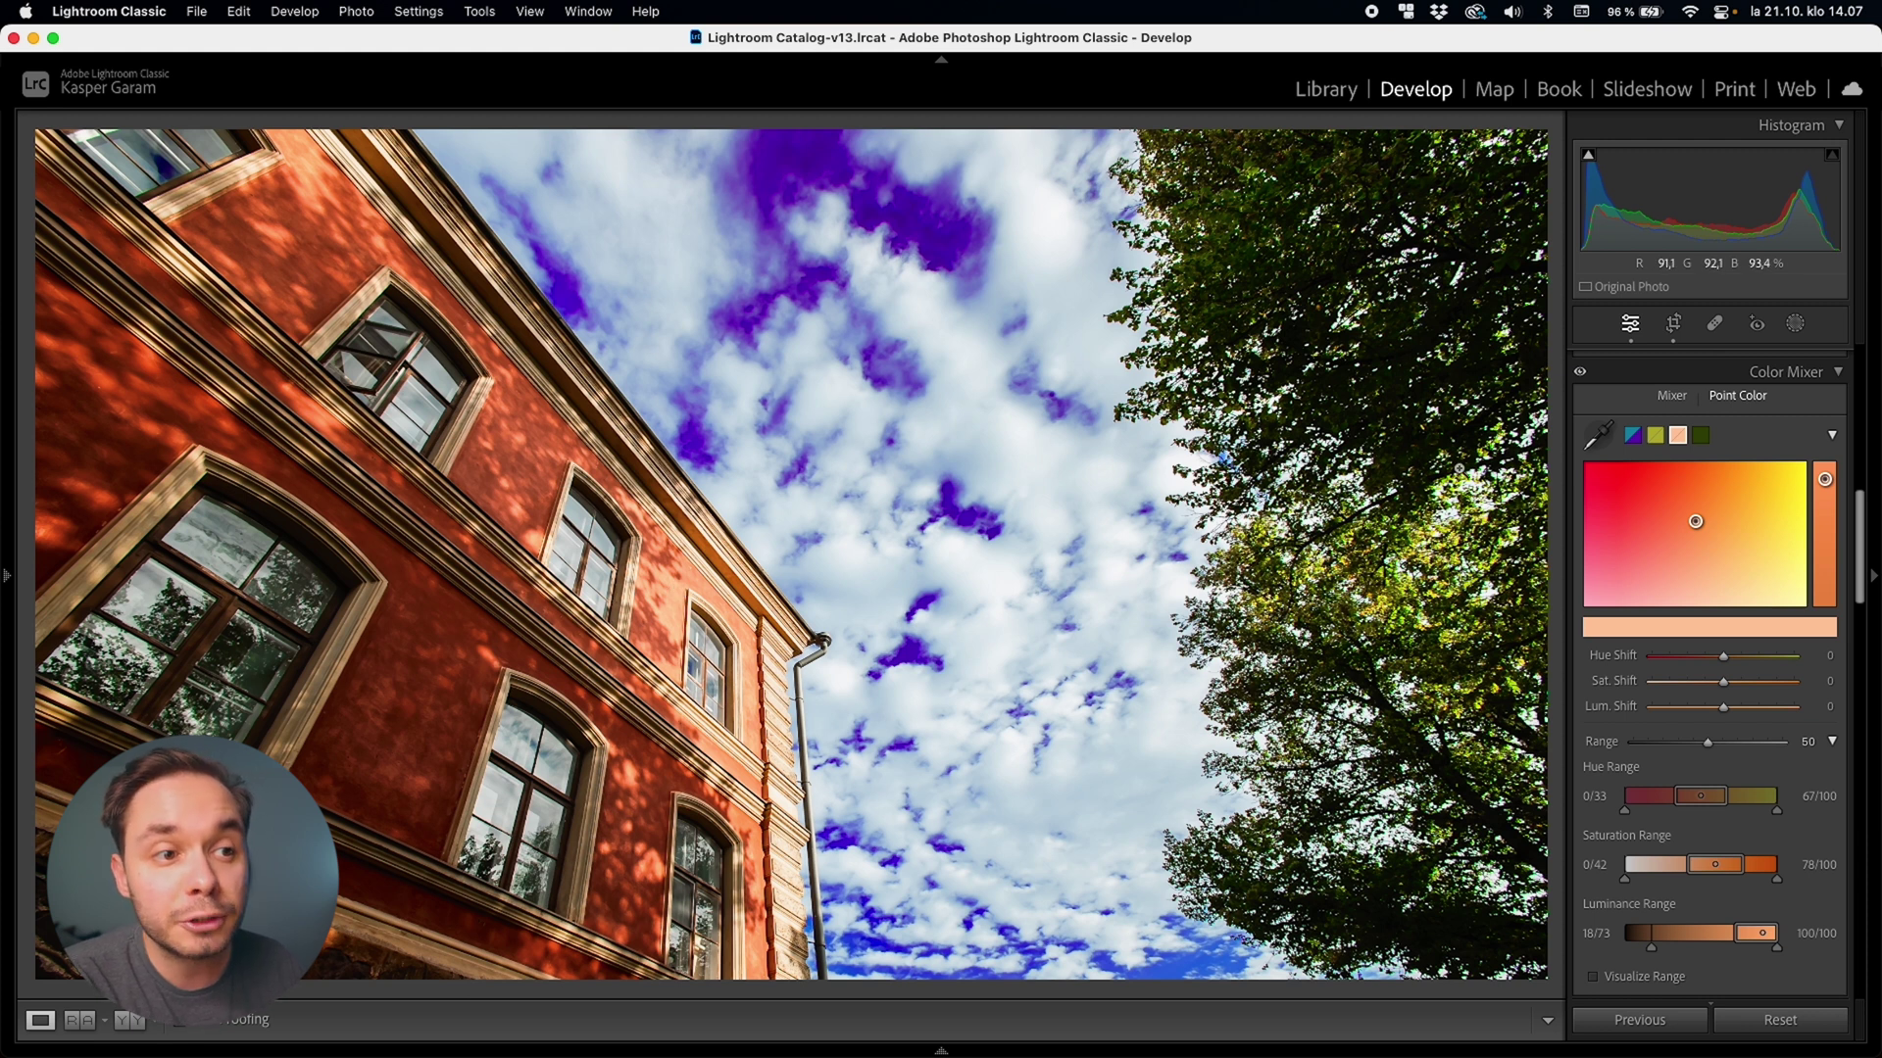
# Delete the dark green sample and the blue sky sample that was shifted to purple.
pyautogui.rightClick(1702, 441)
pyautogui.click(1707, 443)
pyautogui.rightClick(1632, 442)
pyautogui.click(1645, 447)
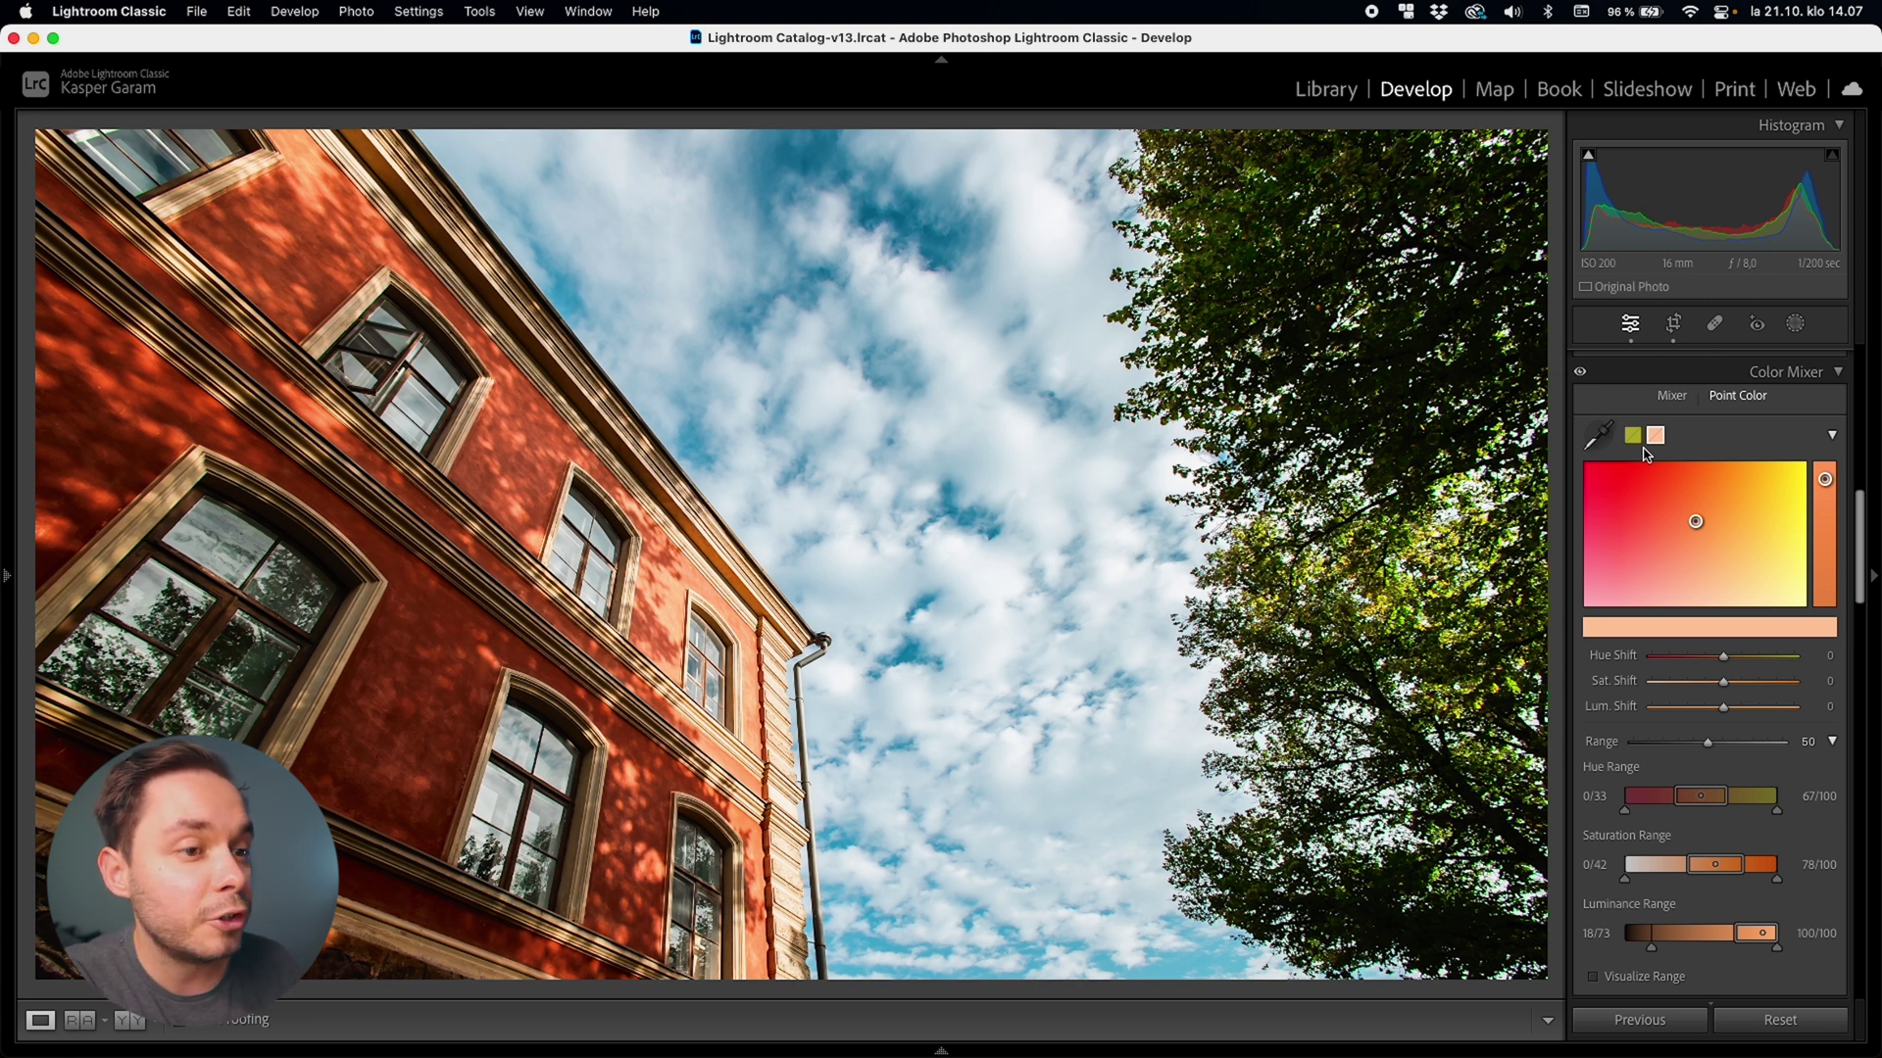
# Sample the blue sky again and set its hue shift to 23, saturation shift to 100 and luminance shift to -100.
pyautogui.click(1601, 436)
pyautogui.click(1020, 336)
pyautogui.moveTo(1697, 523); pyautogui.dragTo(1734, 468)
pyautogui.moveTo(1825, 520); pyautogui.dragTo(1824, 603)
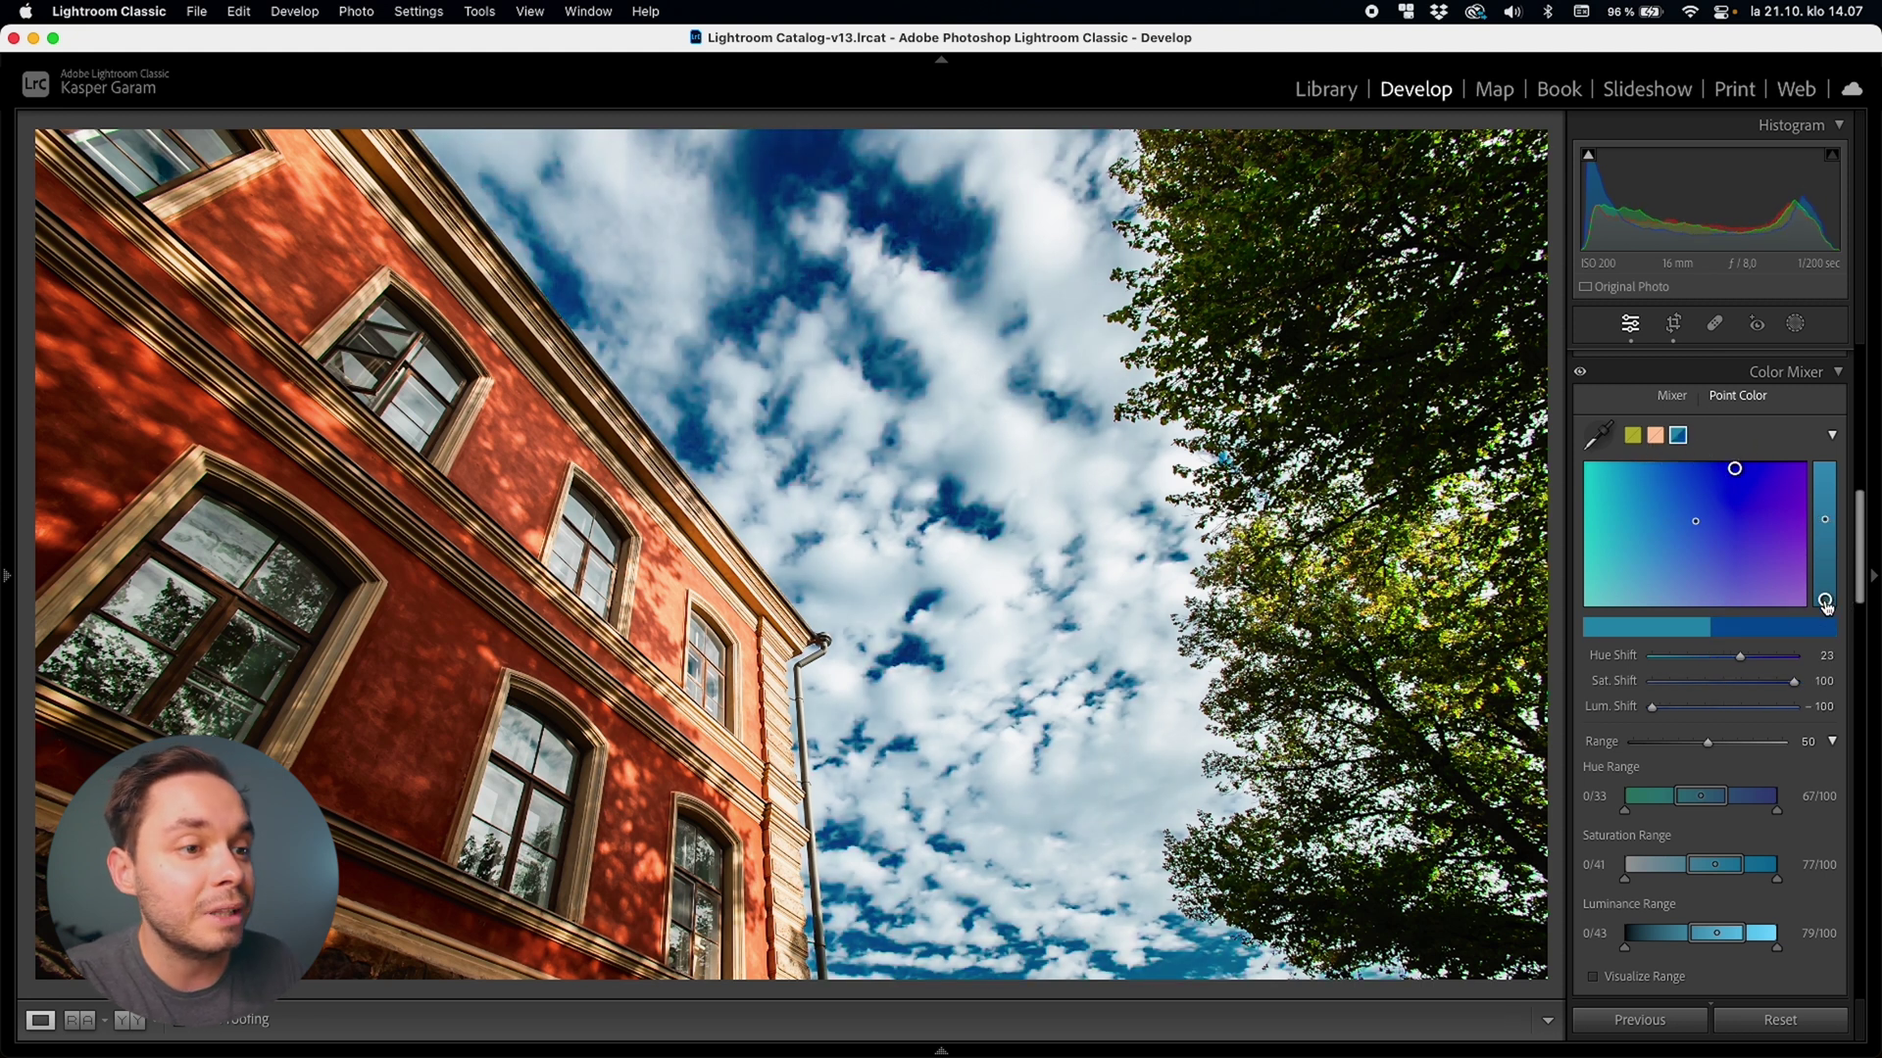
# Add another point color sample from the darkened blue patch of sky.
pyautogui.click(1600, 436)
pyautogui.click(933, 257)
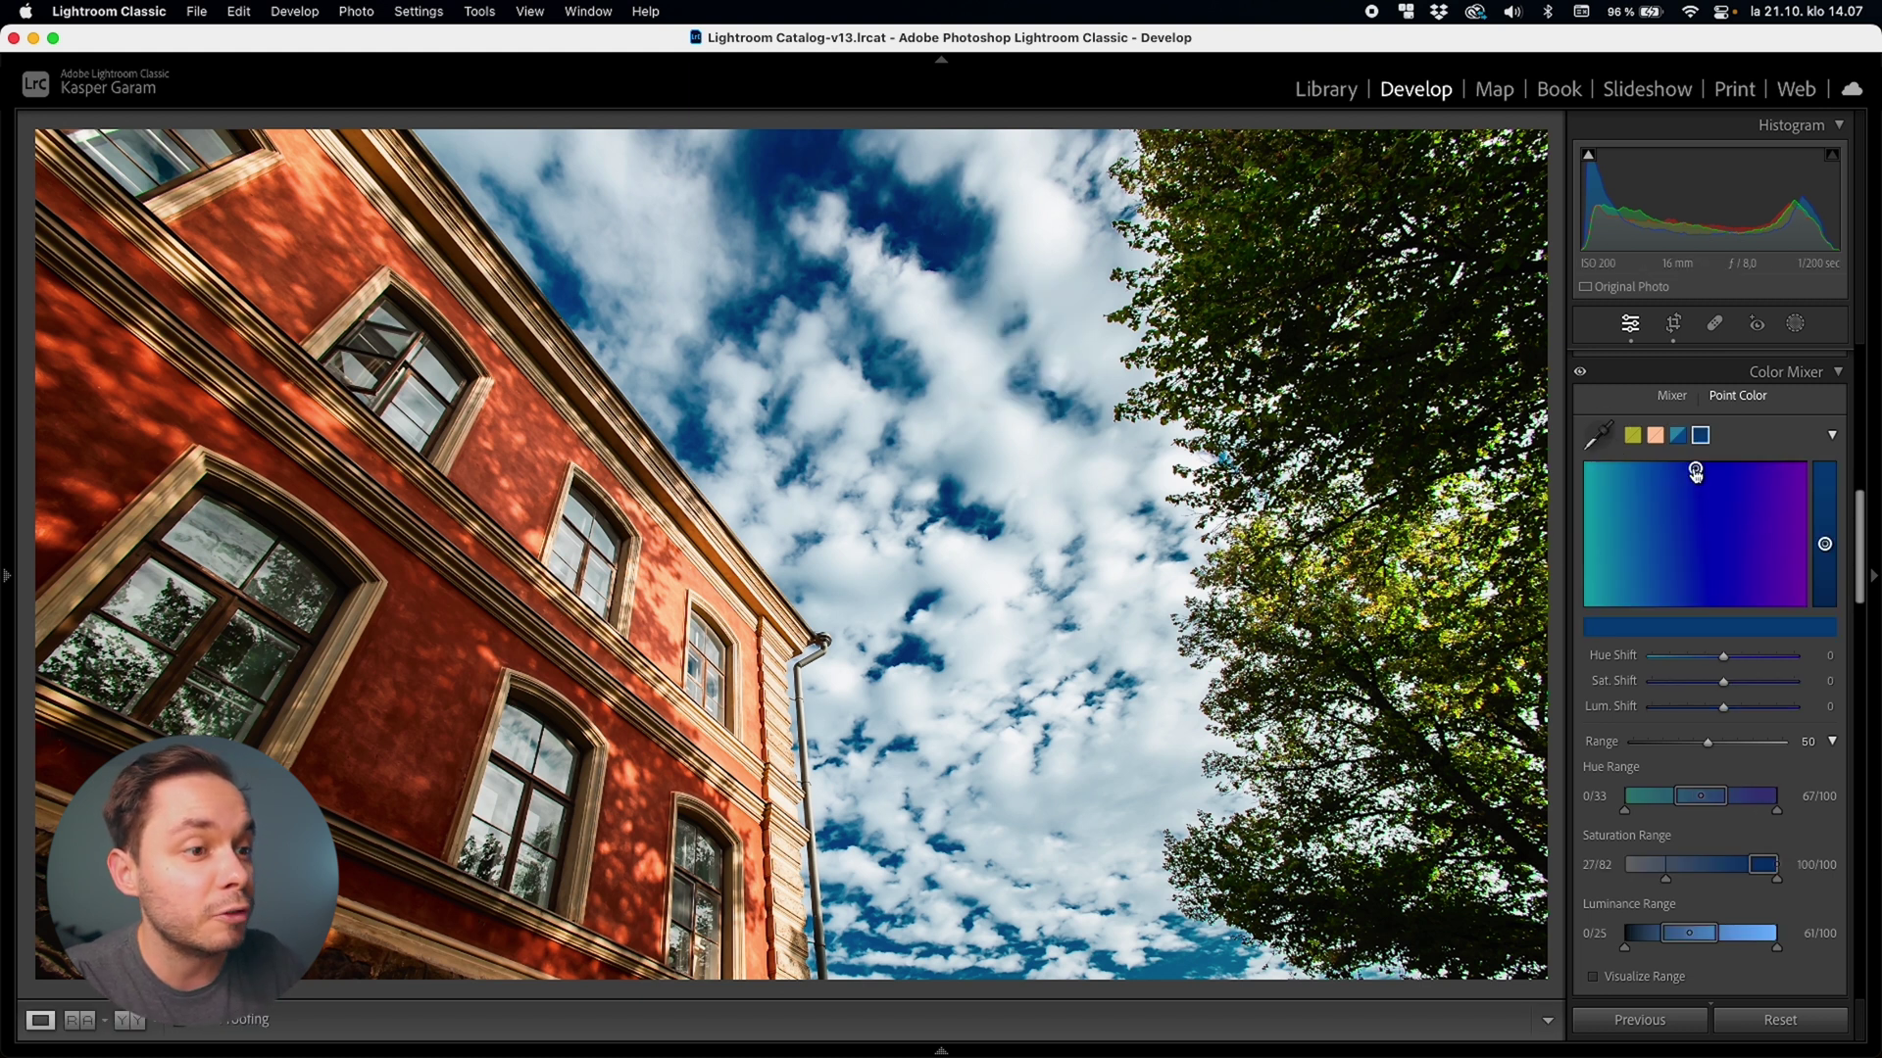
# Set the darkened blue sky sample's hue shift to 100, saturation shift to 100 and luminance shift to 89.
pyautogui.moveTo(1696, 474); pyautogui.dragTo(1806, 469)
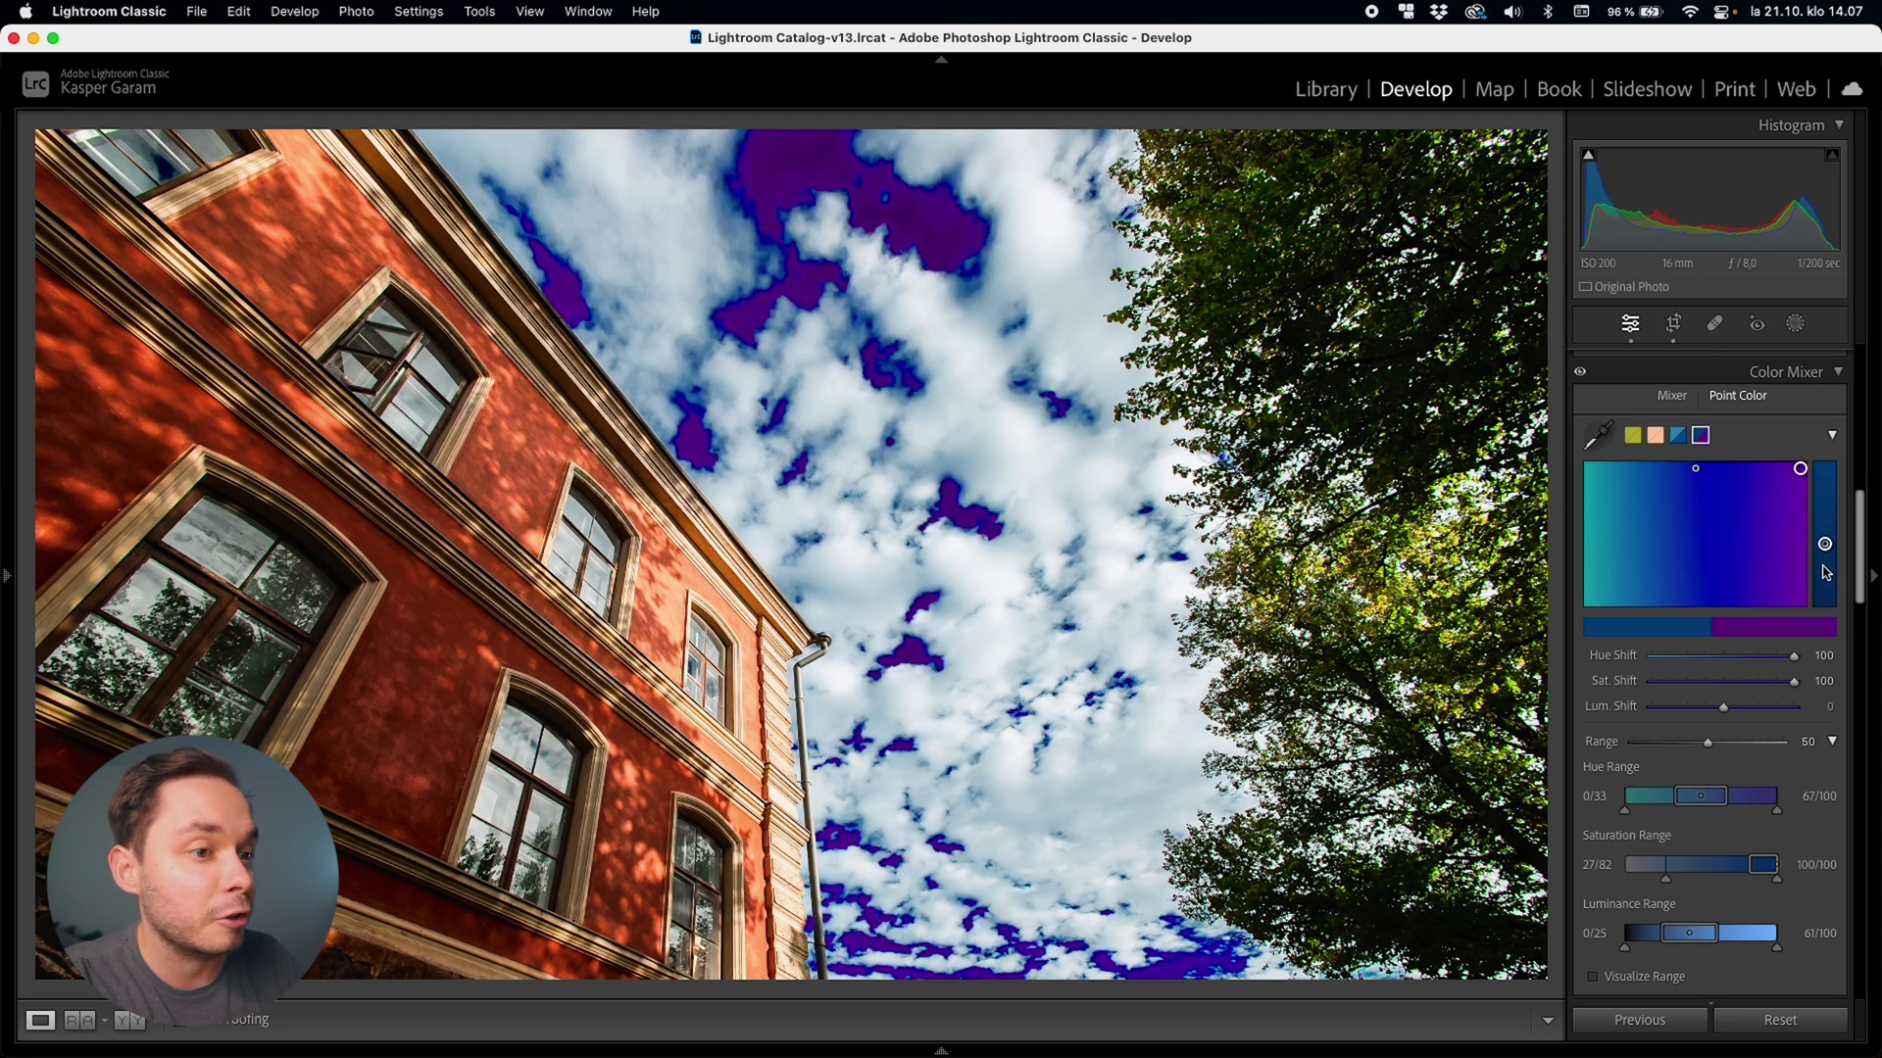
pyautogui.moveTo(1825, 544); pyautogui.dragTo(1827, 483)
# Add a point color sample from the sky beside the purple patches and strongly raise its hue shift.
pyautogui.click(1600, 436)
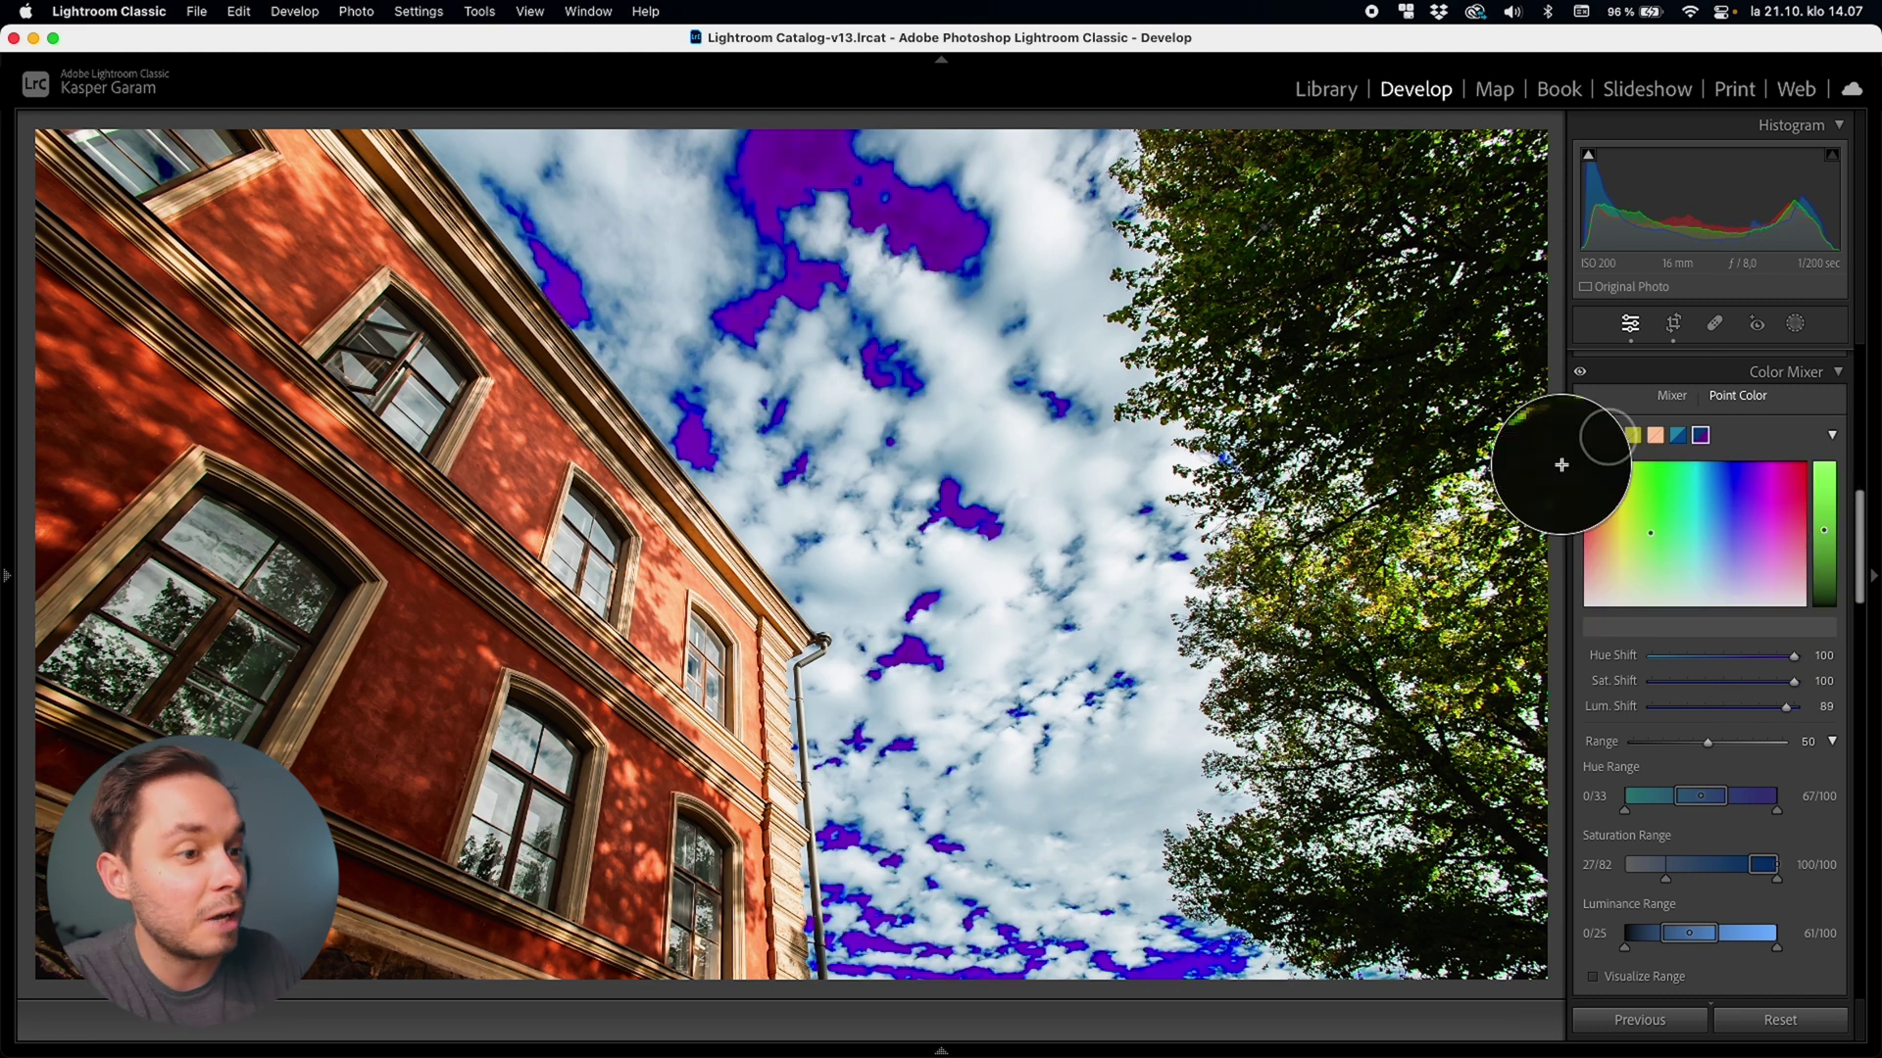
pyautogui.click(1009, 310)
pyautogui.moveTo(1695, 470); pyautogui.dragTo(1835, 573)
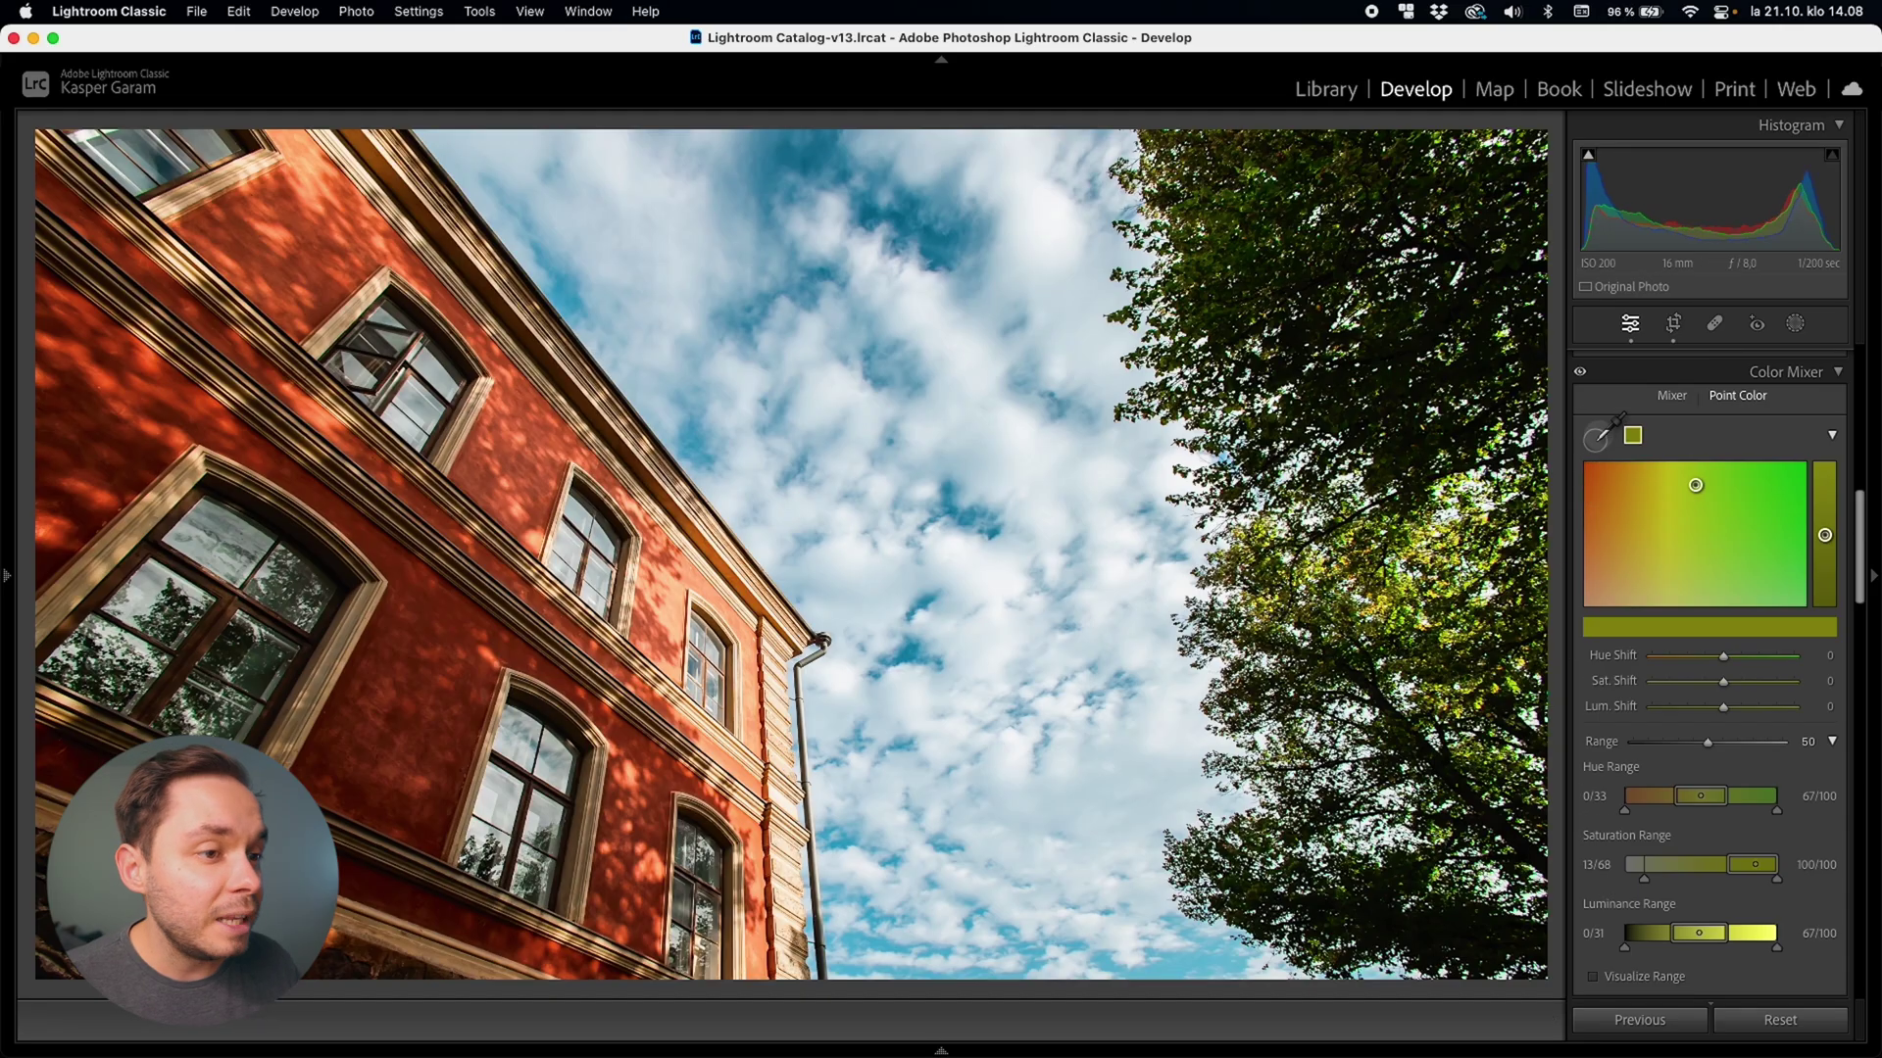
# Add further point color samples from the blue sky, peach building edge, red wall, yellow-green and olive foliage, and a pale cream area.
pyautogui.click(767, 709)
pyautogui.click(522, 776)
pyautogui.click(1353, 633)
pyautogui.click(1277, 842)
pyautogui.click(380, 281)
pyautogui.click(1352, 327)
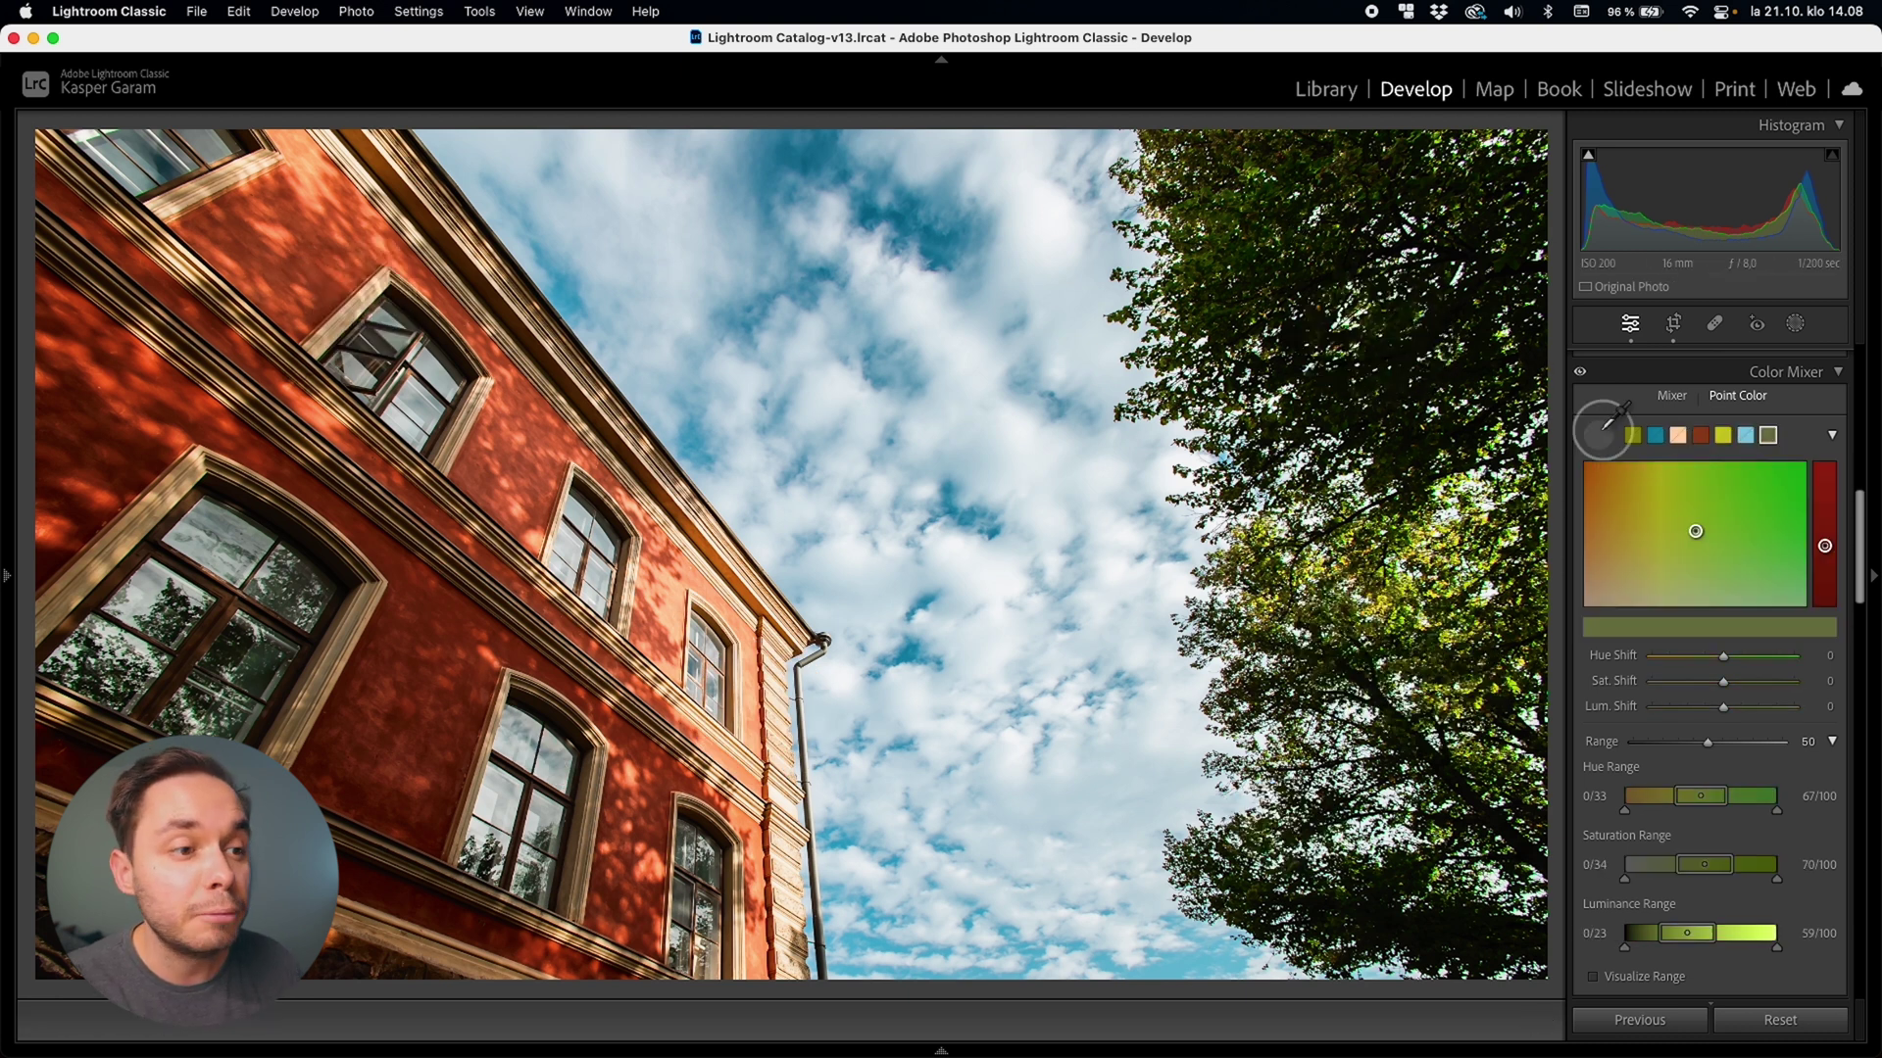
pyautogui.click(882, 968)
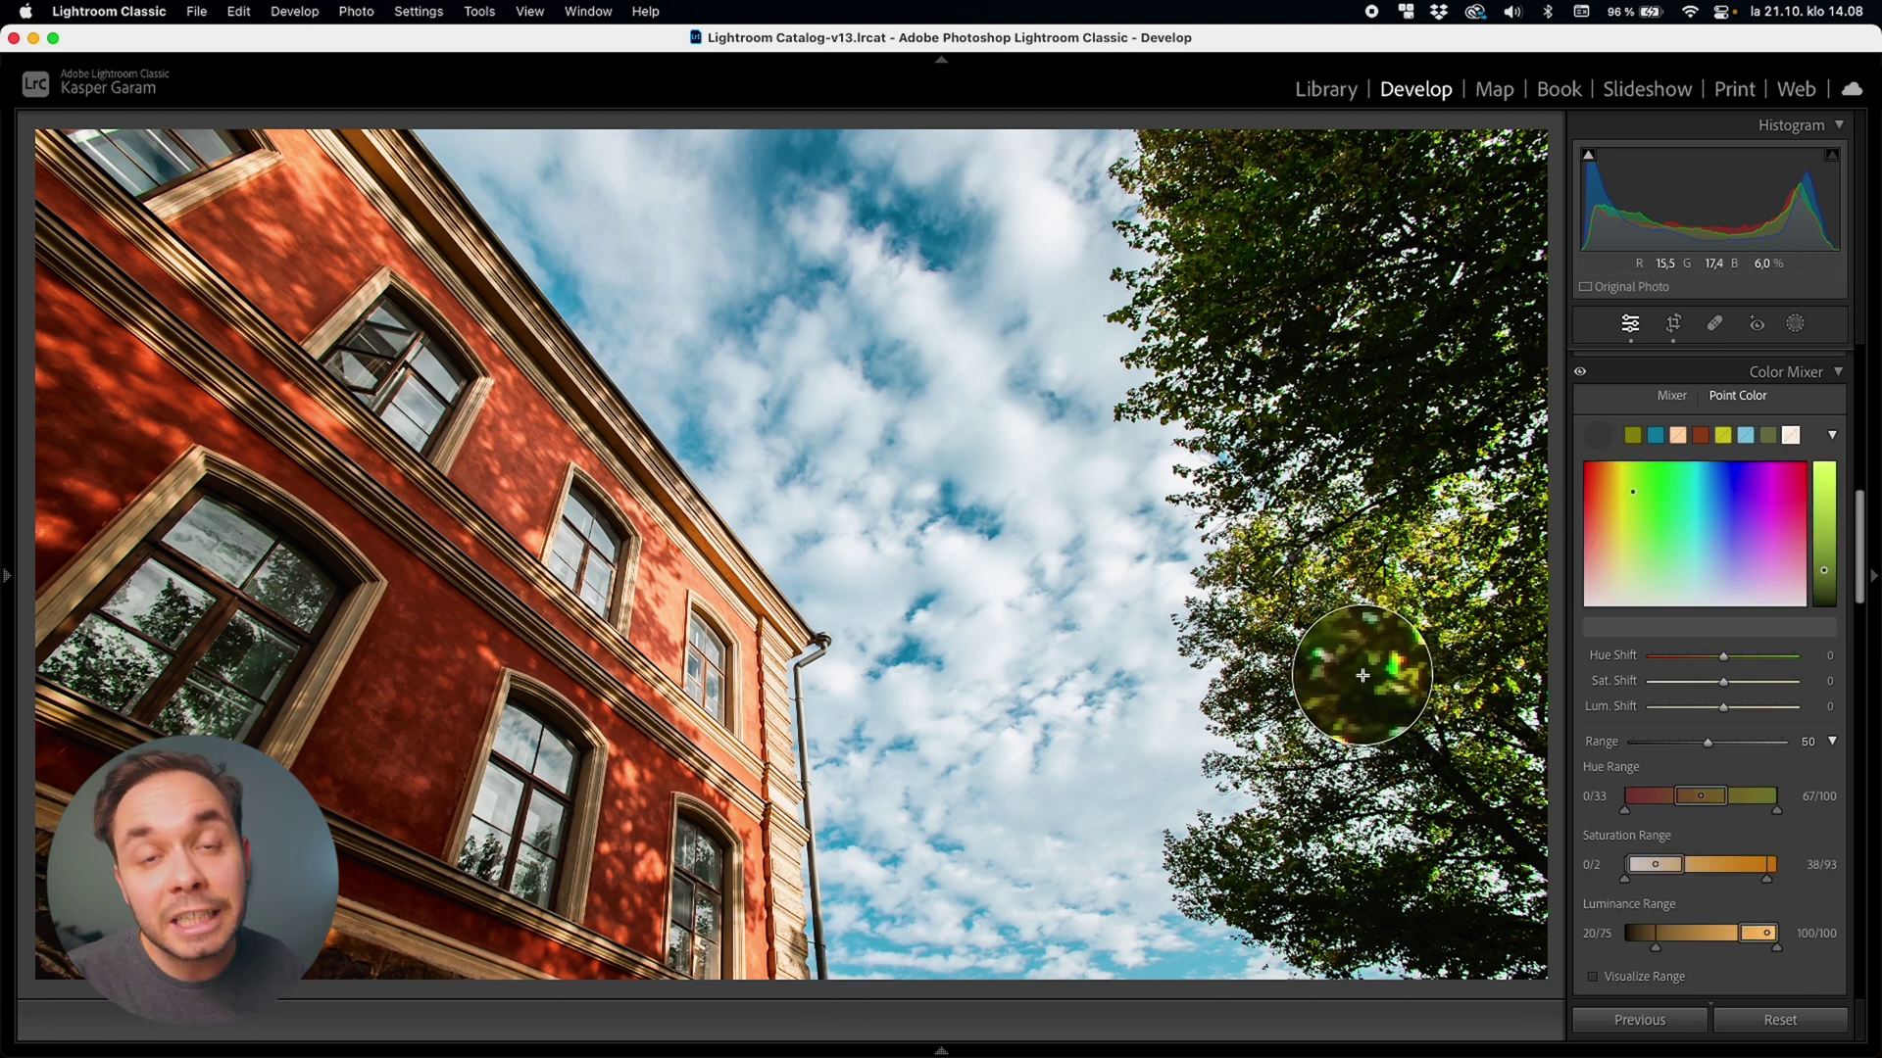
pyautogui.click(1357, 657)
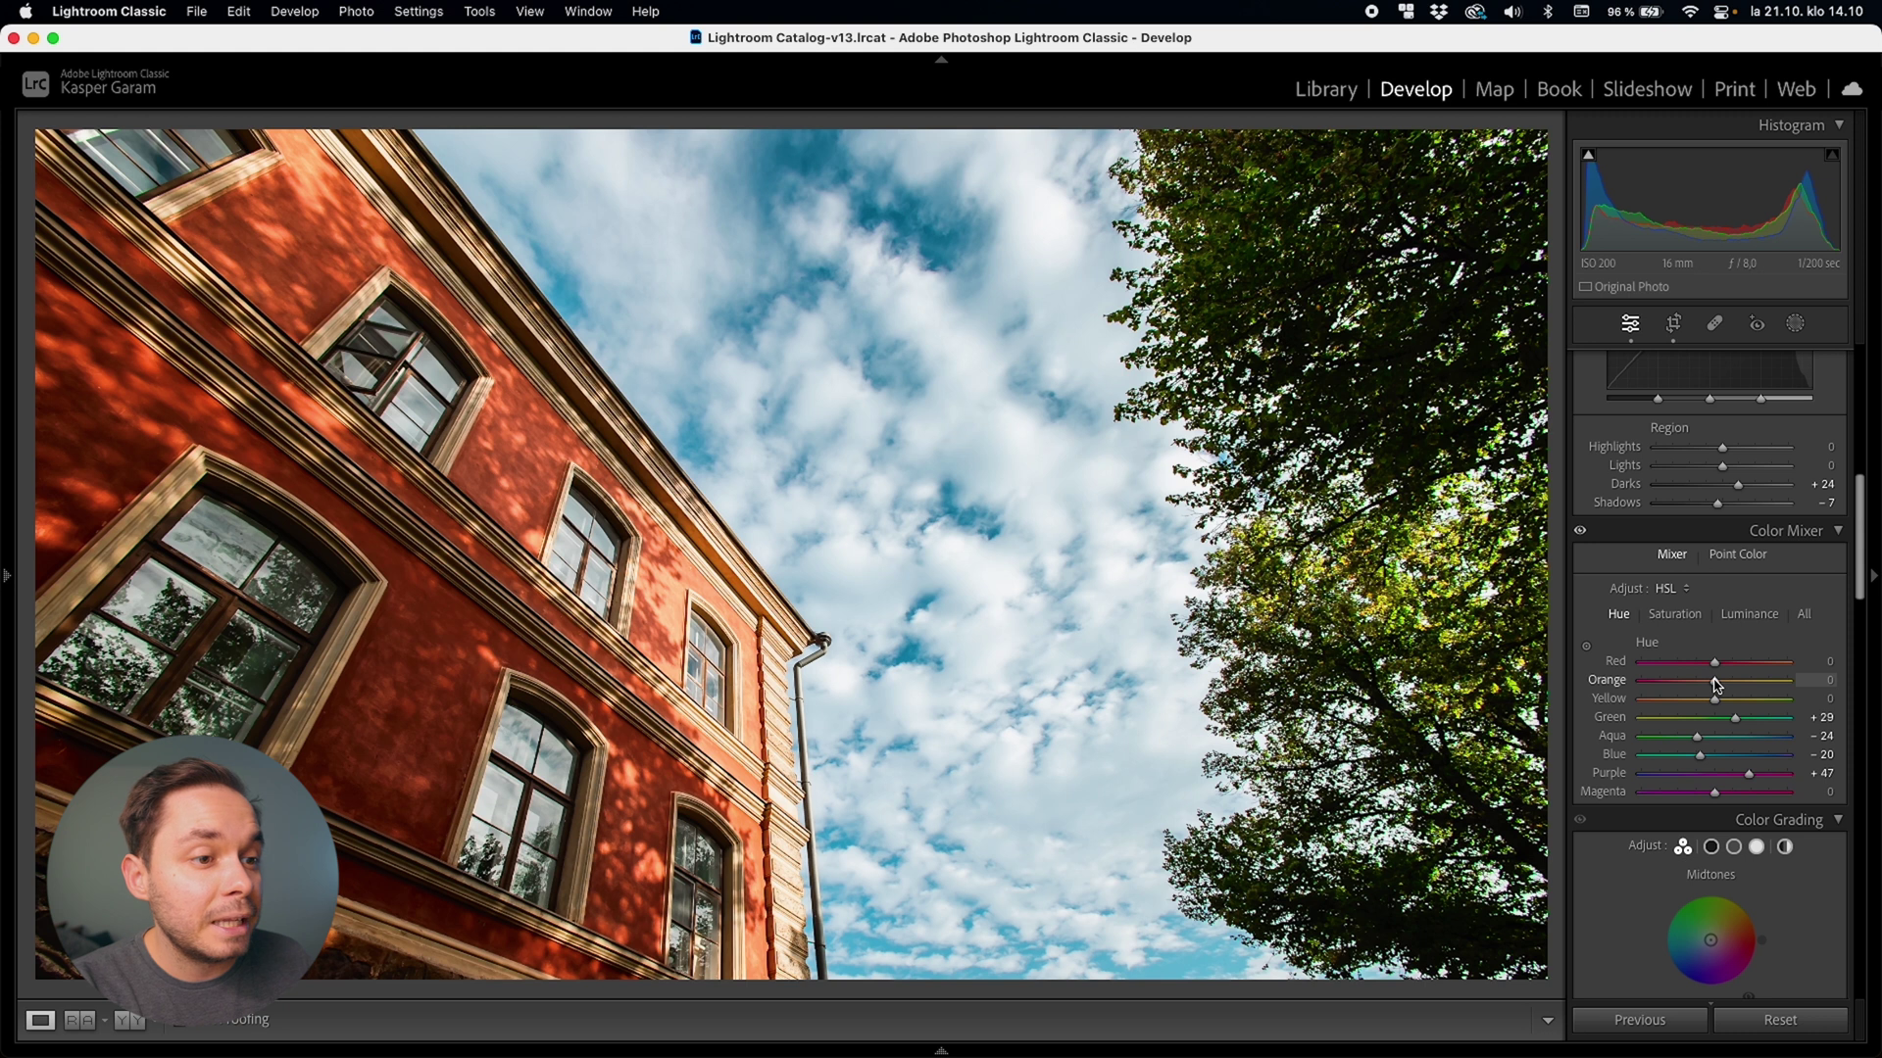
# Set the Mixer hues to Red -83 and Orange -93, and sample the magenta wall in Point Color with hue and saturation shifts of 100.
pyautogui.moveTo(1716, 685); pyautogui.dragTo(1651, 686)
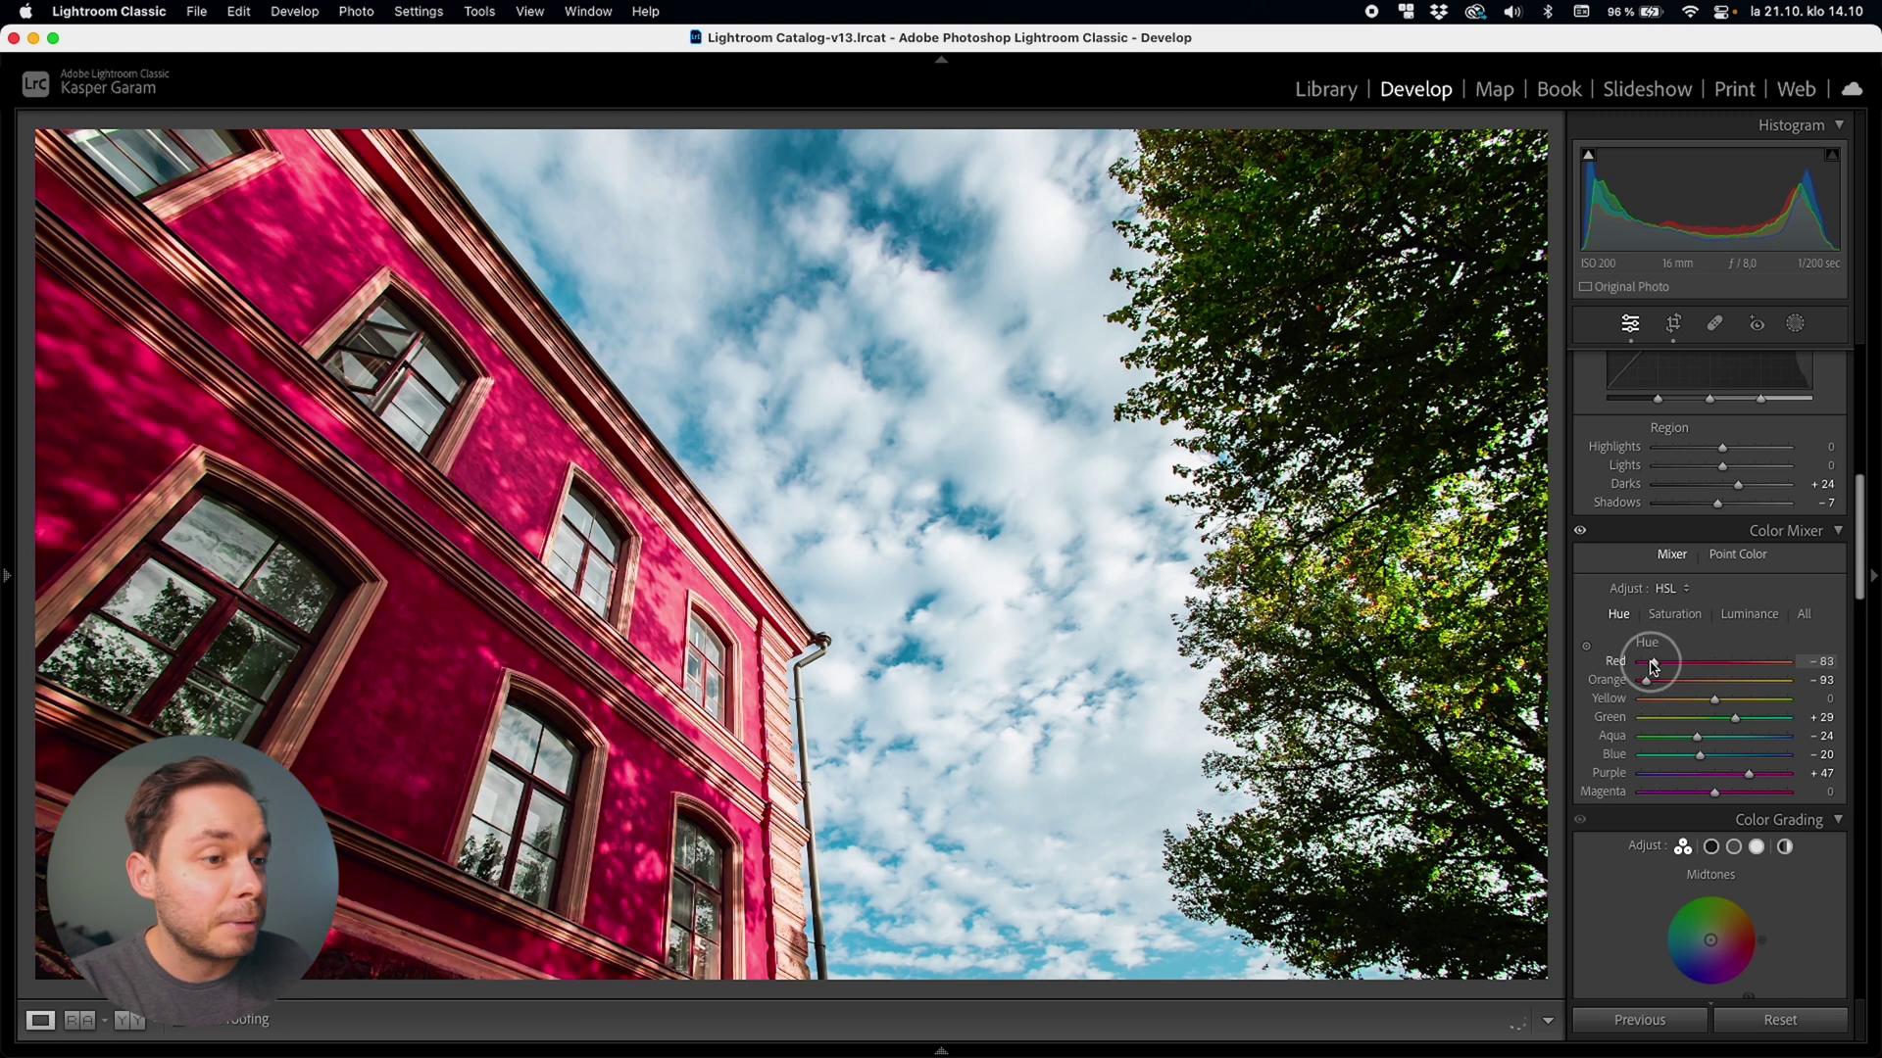
pyautogui.click(1727, 557)
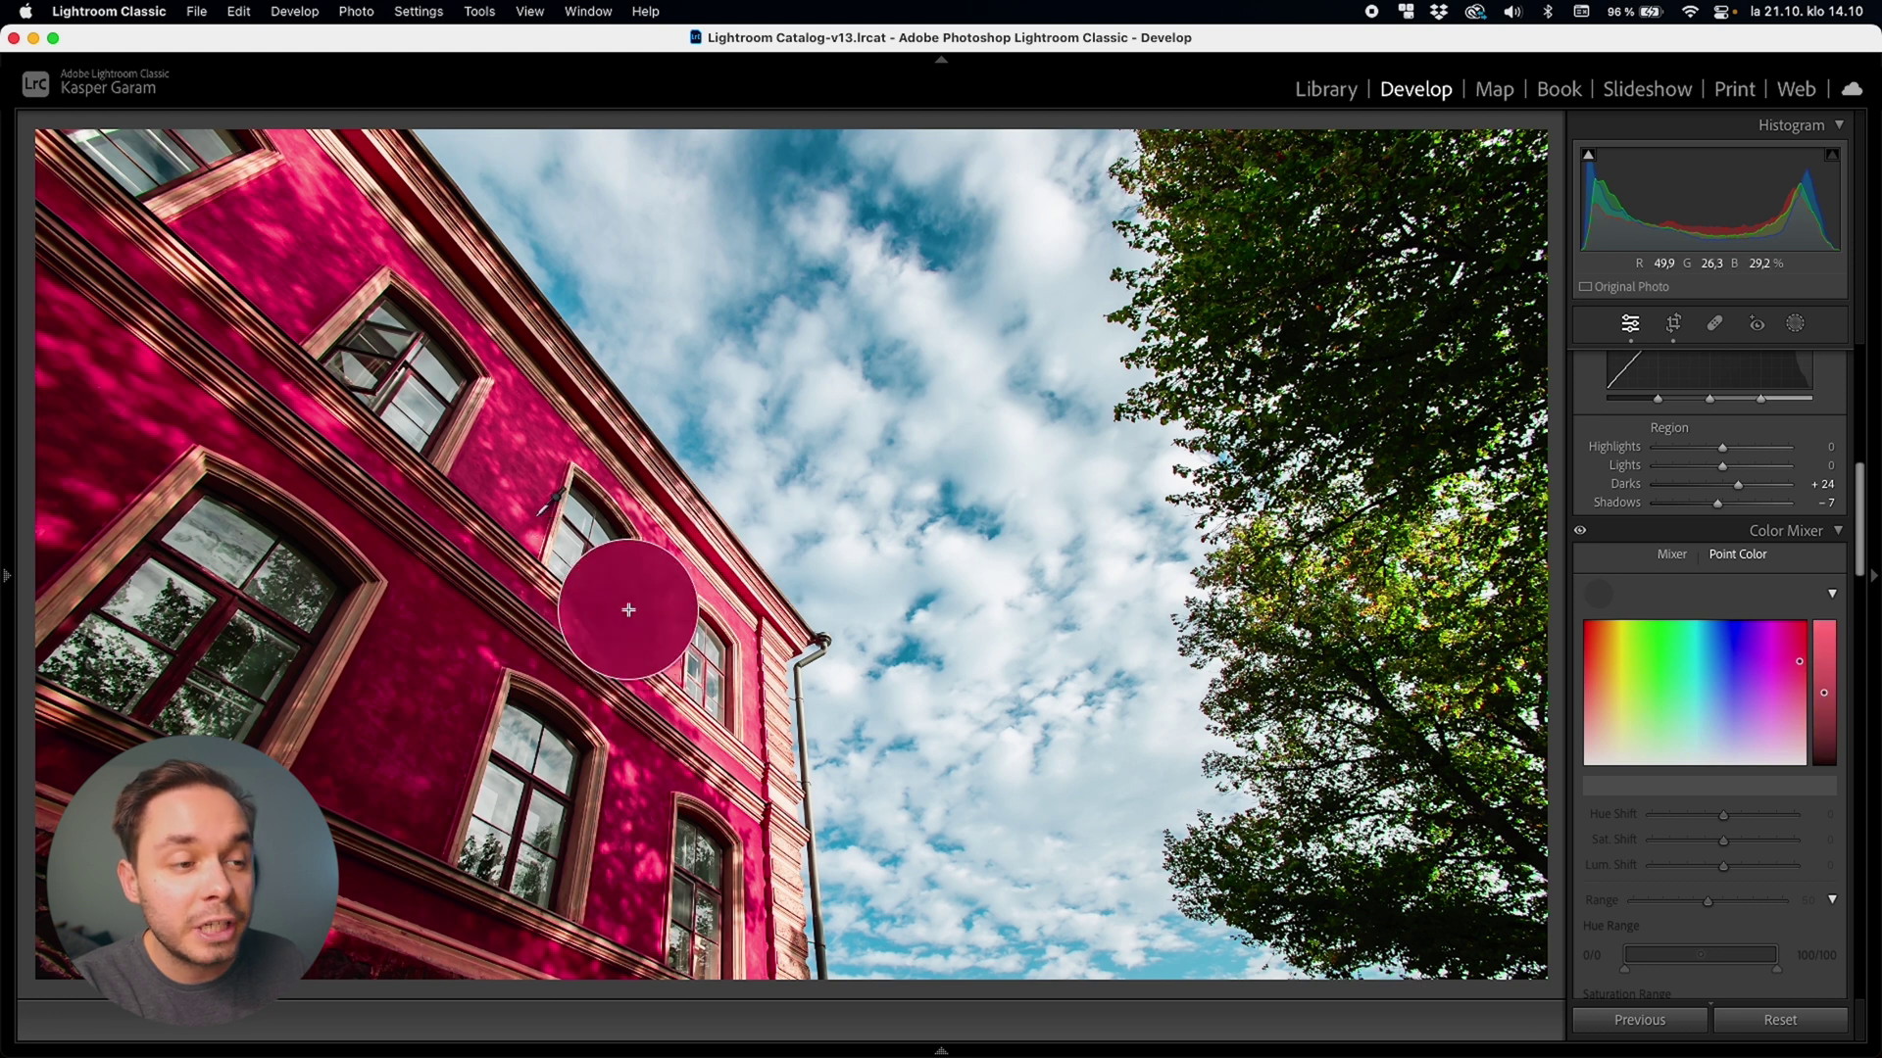
pyautogui.click(535, 521)
pyautogui.moveTo(1696, 662); pyautogui.dragTo(1828, 633)
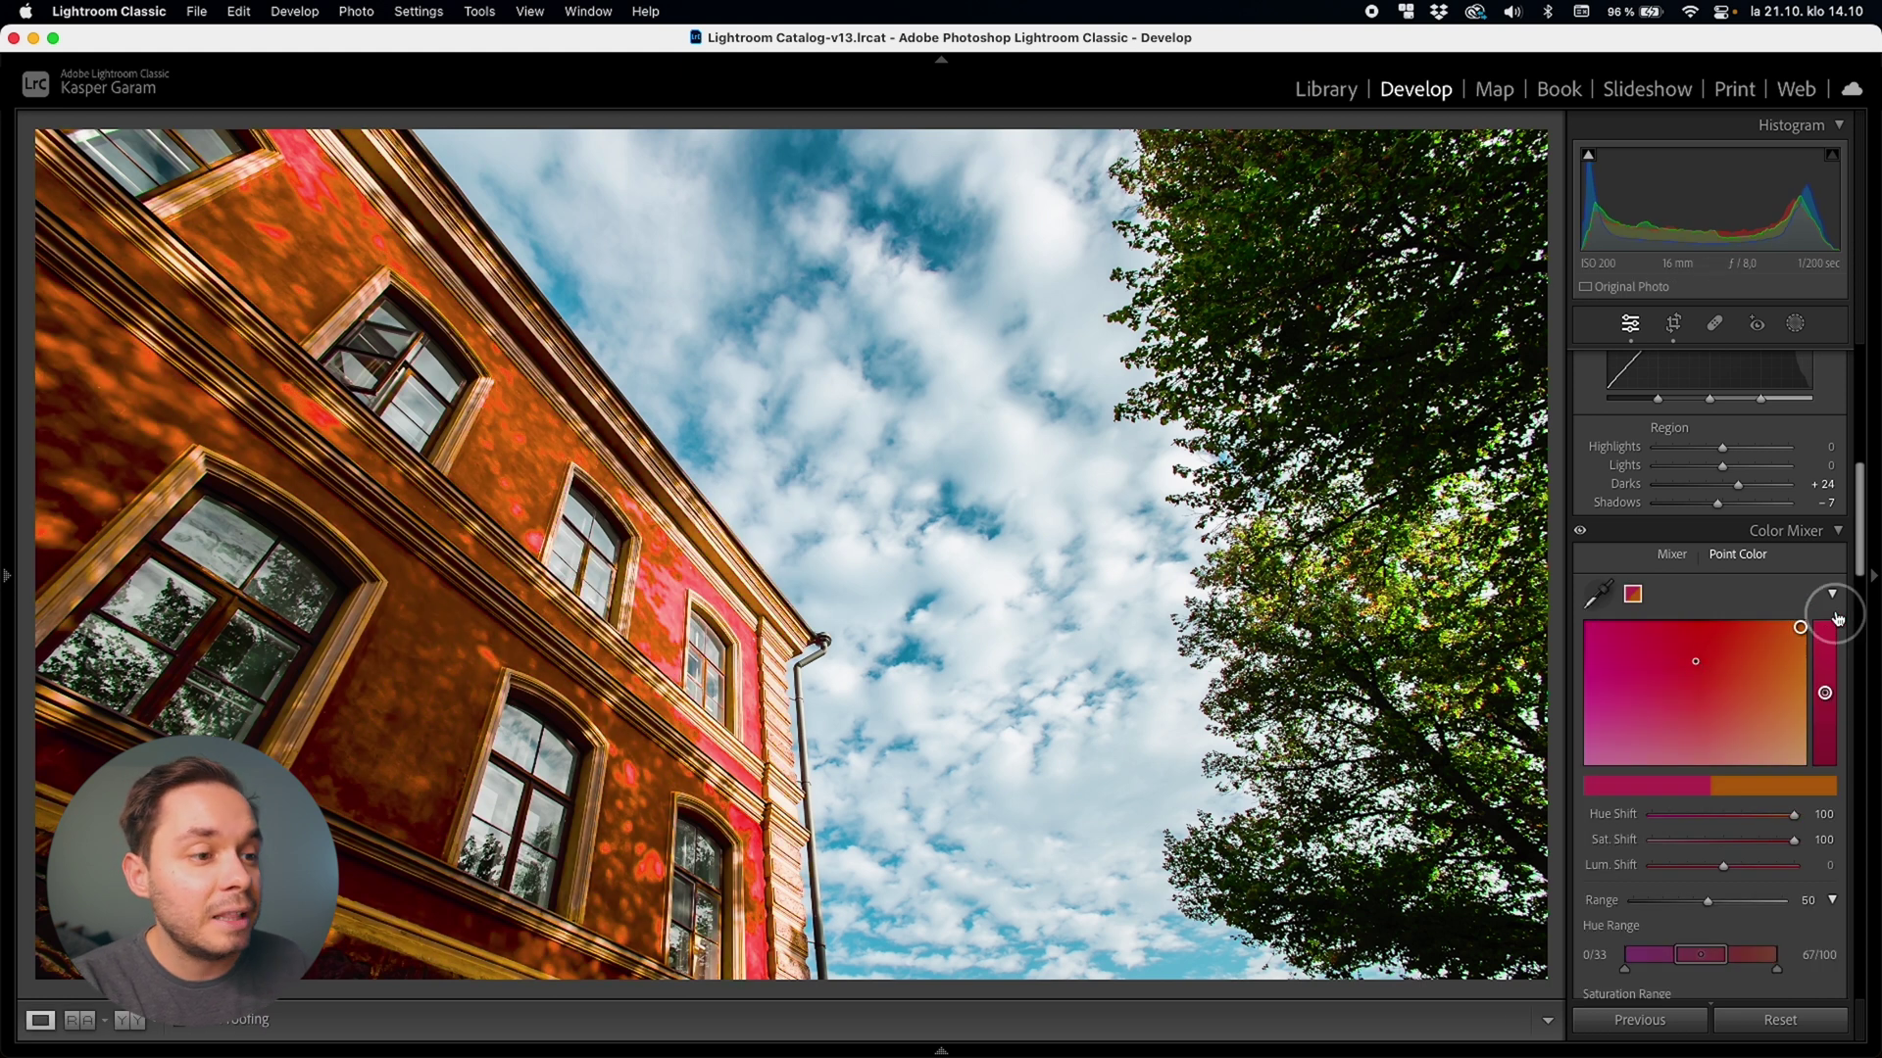
# Raise the Mixer's red and orange hues strongly toward yellow to recolor the building.
pyautogui.click(1671, 554)
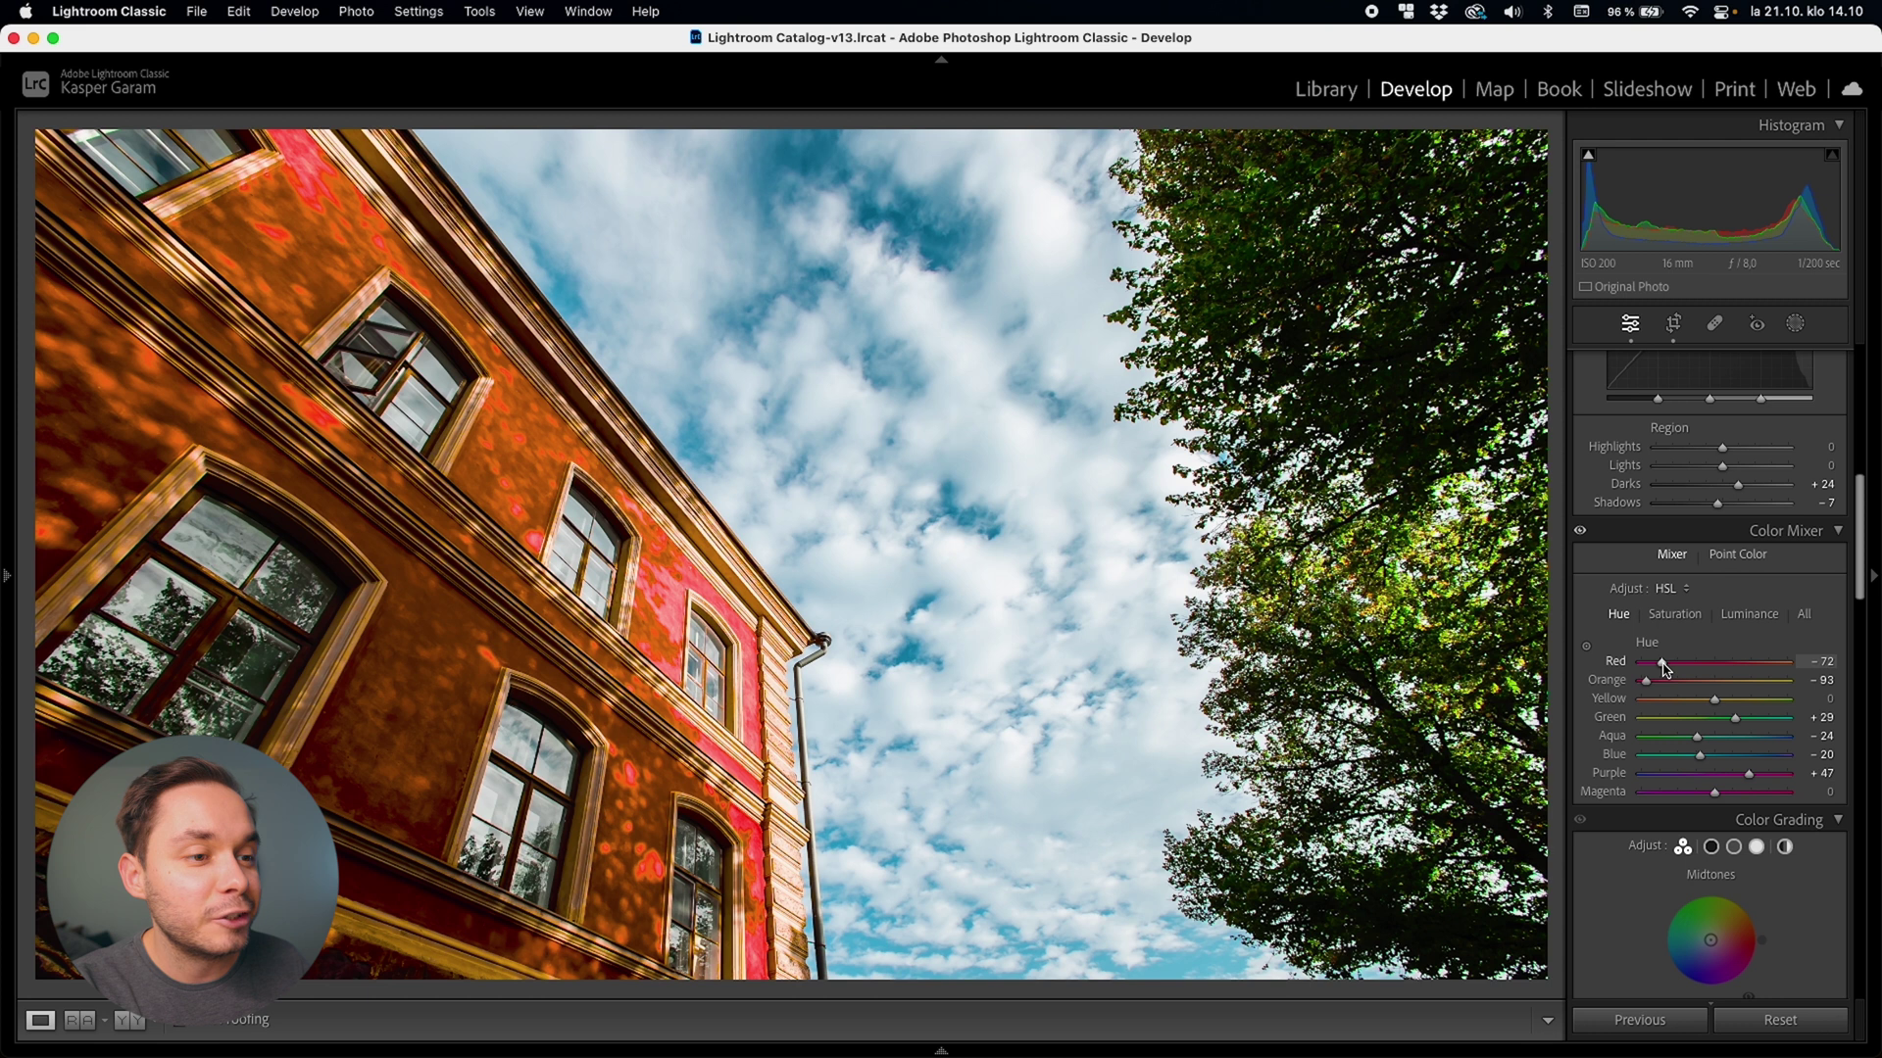
pyautogui.moveTo(1734, 670); pyautogui.dragTo(1786, 662)
pyautogui.moveTo(1647, 681); pyautogui.dragTo(1792, 680)
# Set the magenta wall sample's Point Color hue shift to 19 and saturation shift to 3.
pyautogui.click(1739, 557)
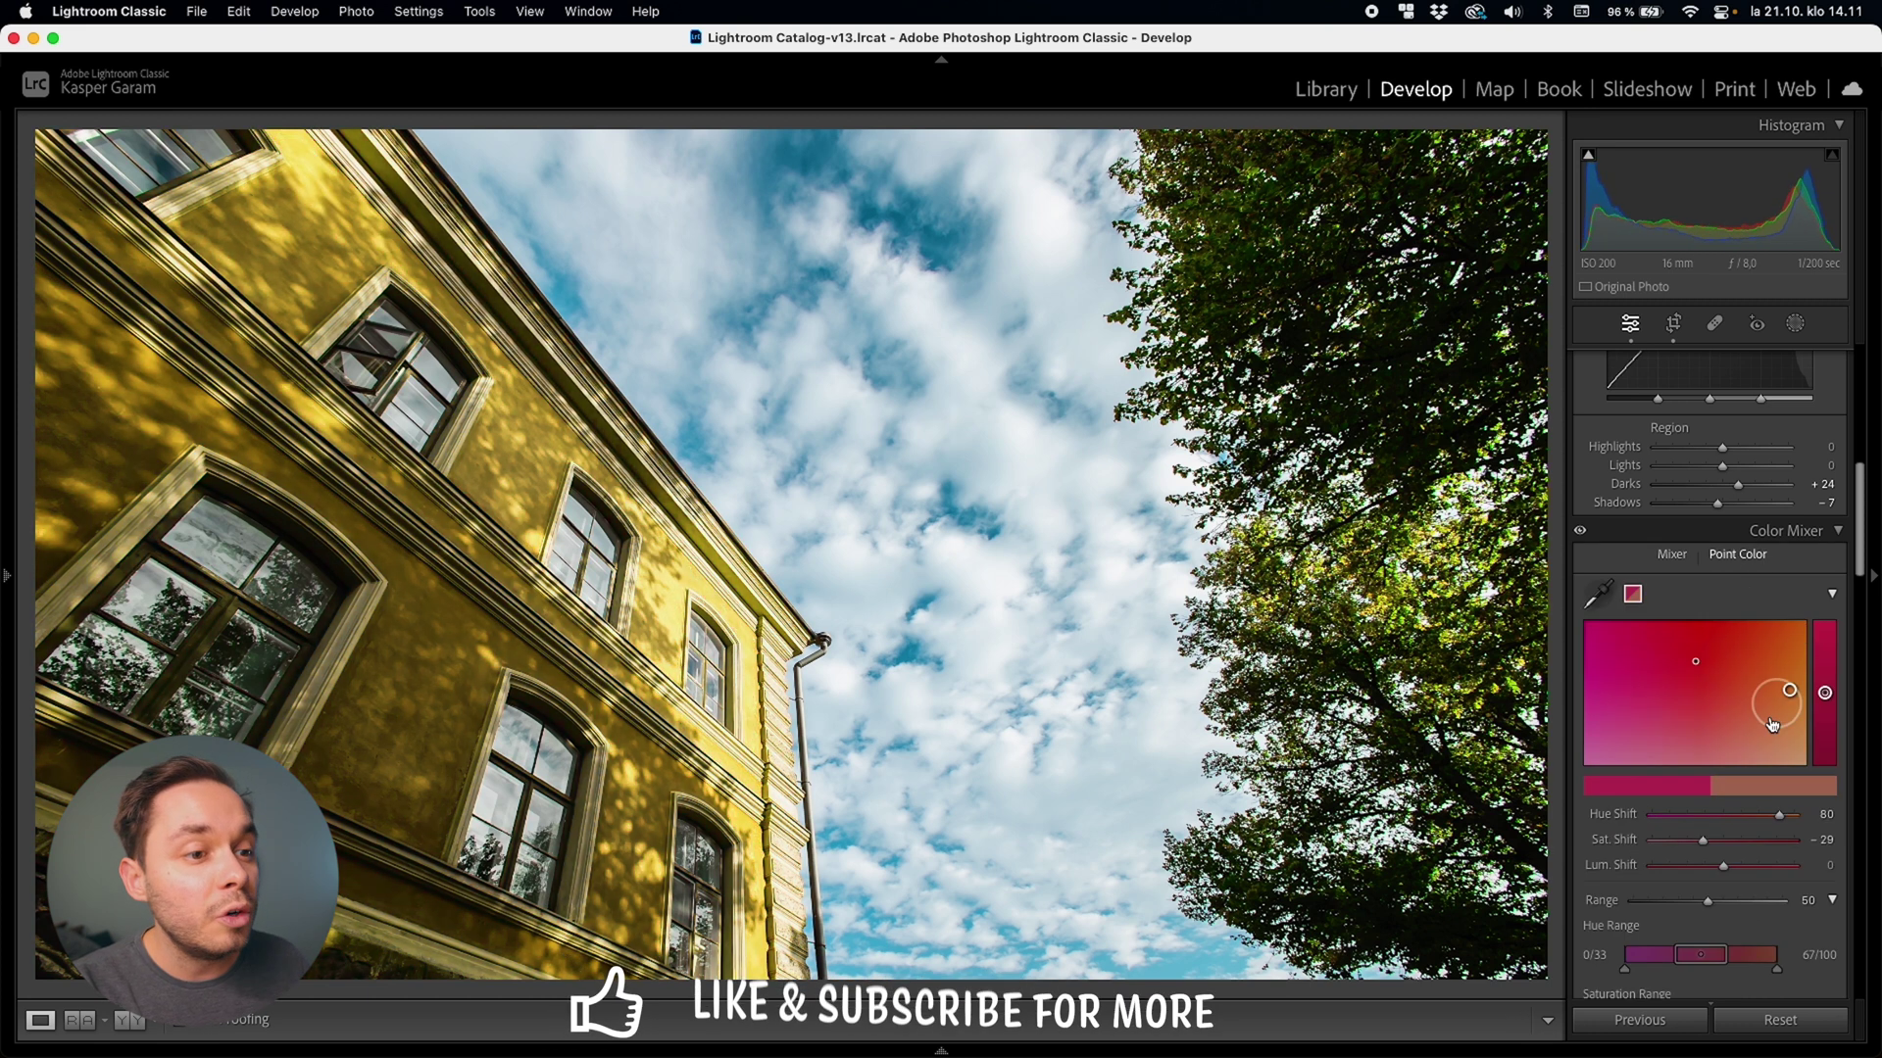
pyautogui.moveTo(1723, 630); pyautogui.dragTo(1731, 669)
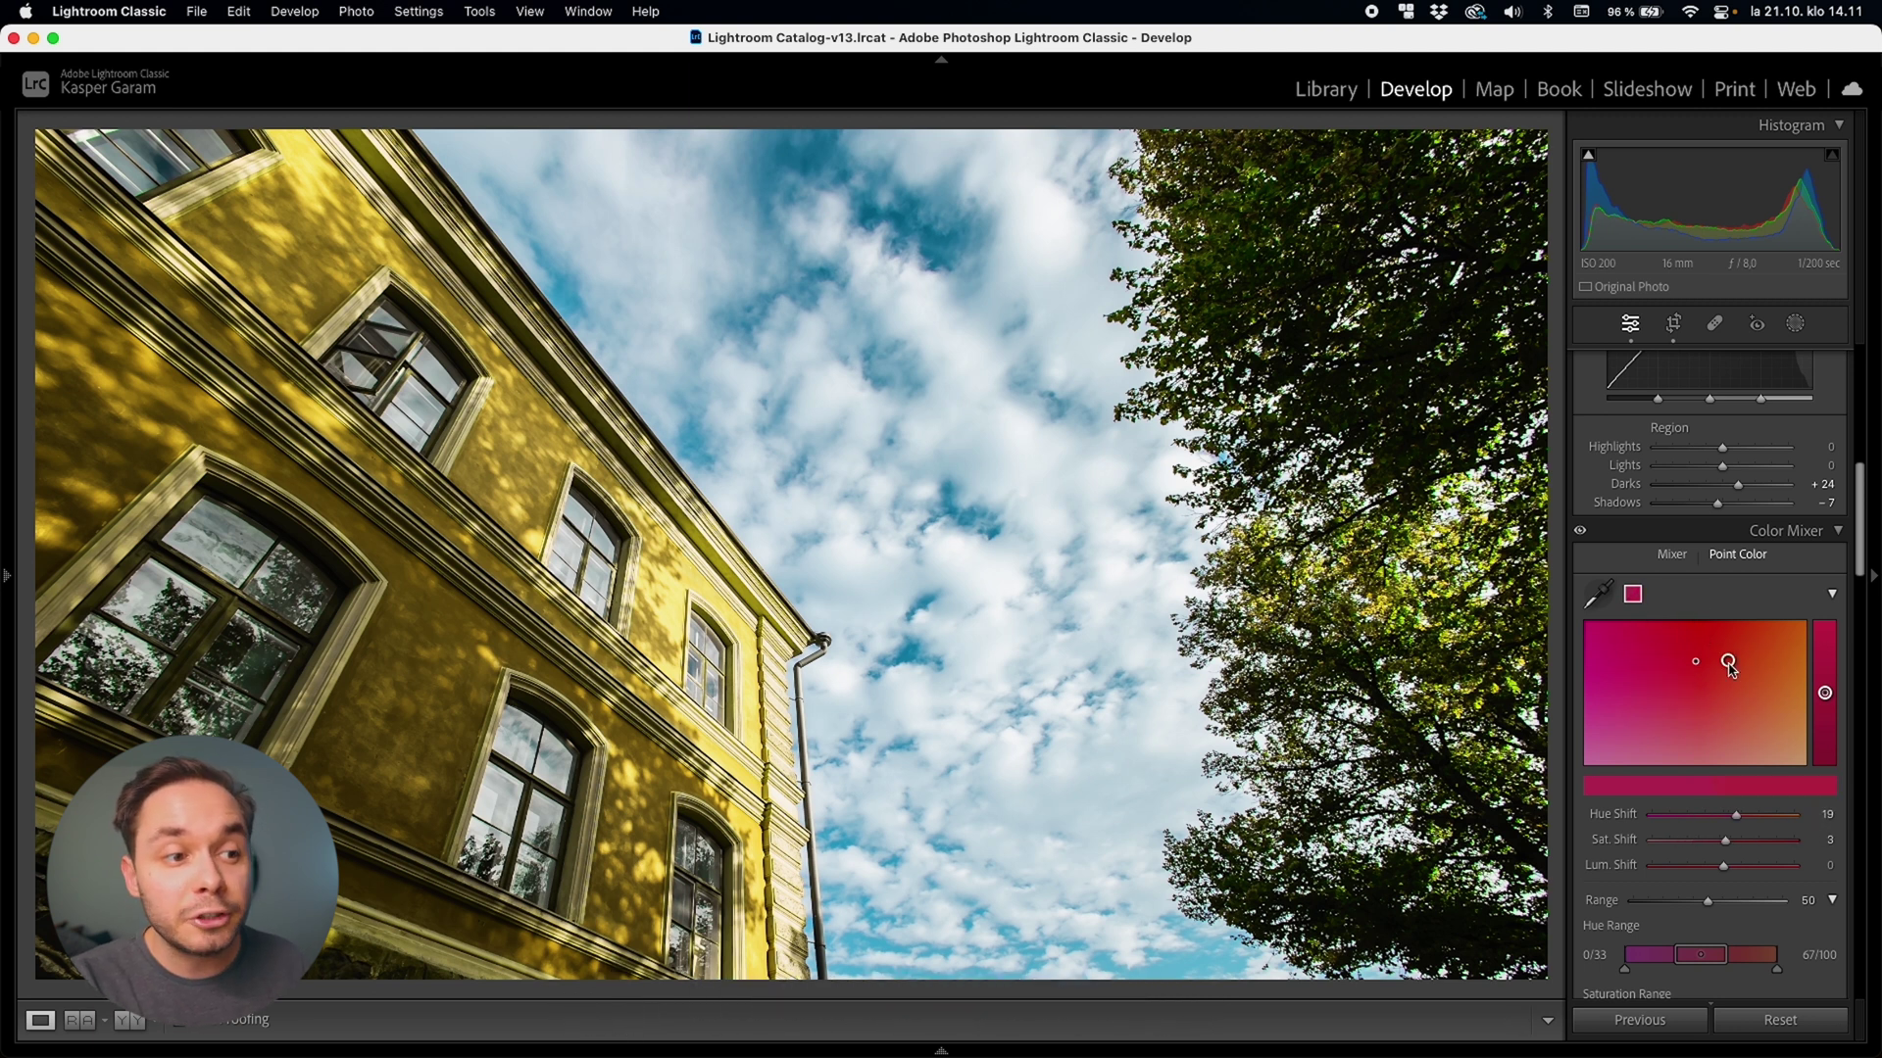